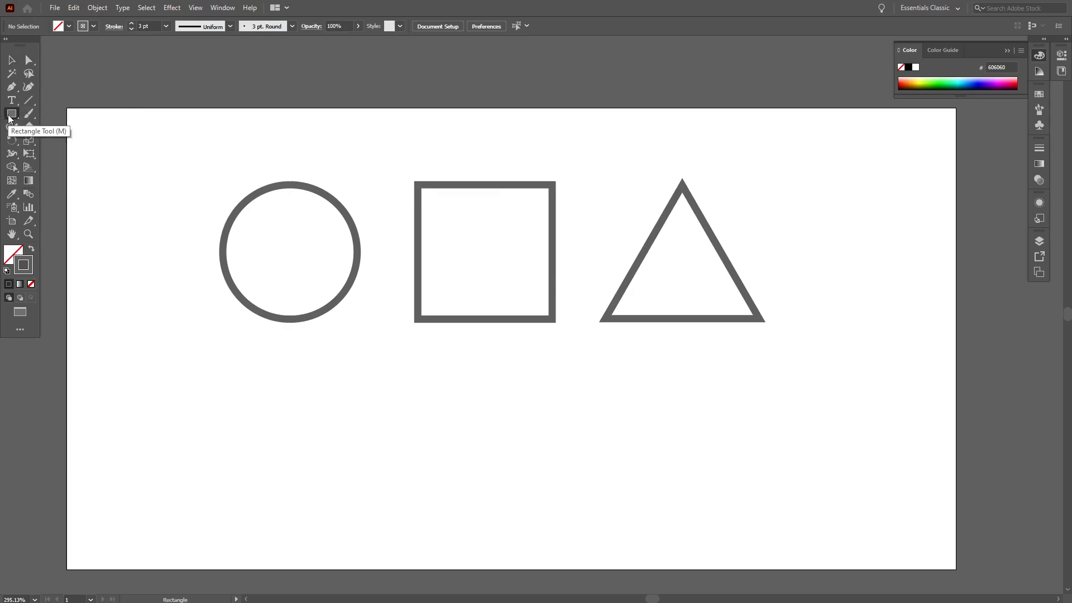
left_click(9, 117)
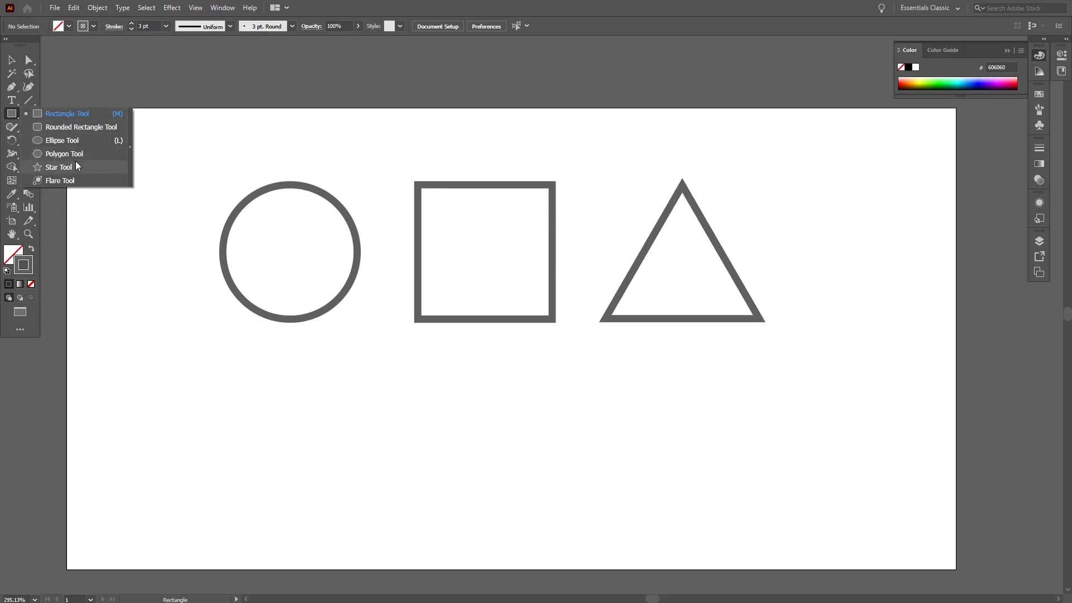
left_click_drag(76, 165, 130, 148)
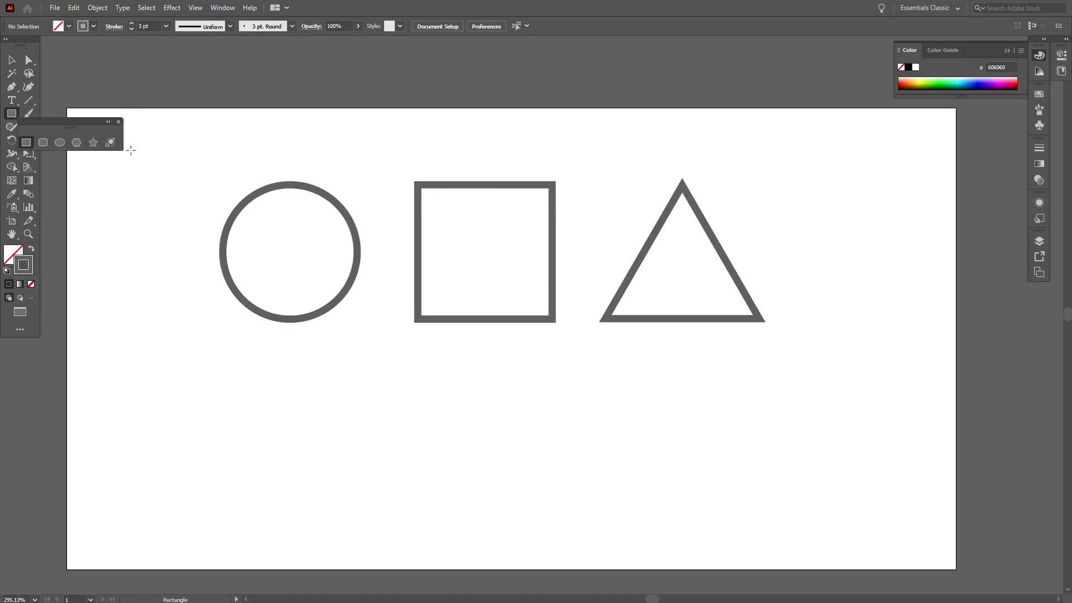
left_click(118, 122)
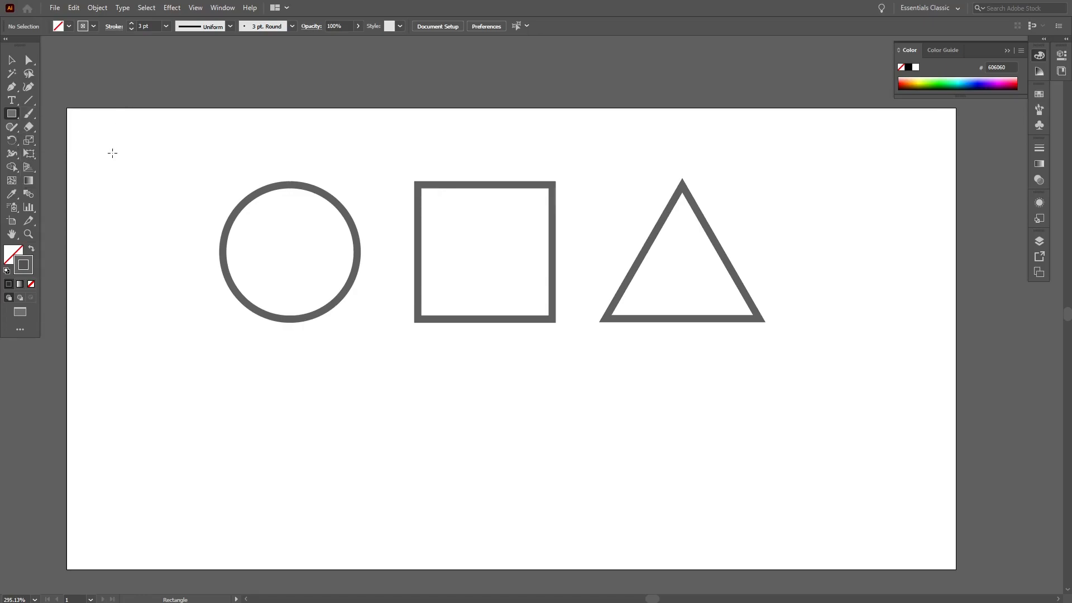
Step: Try stretching the circle downward into a tall ellipse, then undo the stretch
left_click(12, 60)
left_click(301, 320)
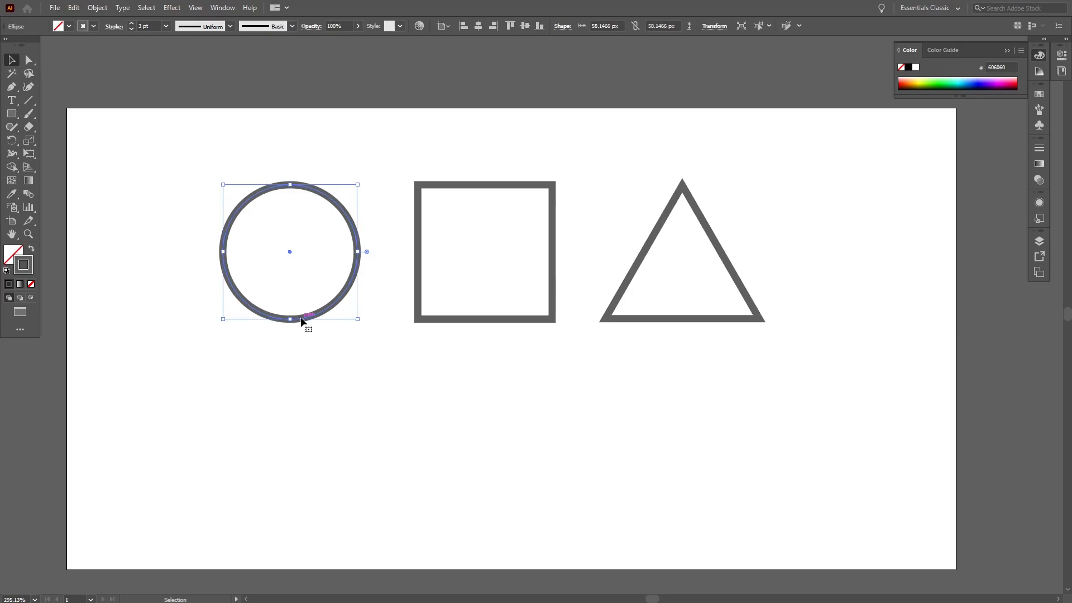
left_click_drag(290, 321, 286, 411)
key("a")
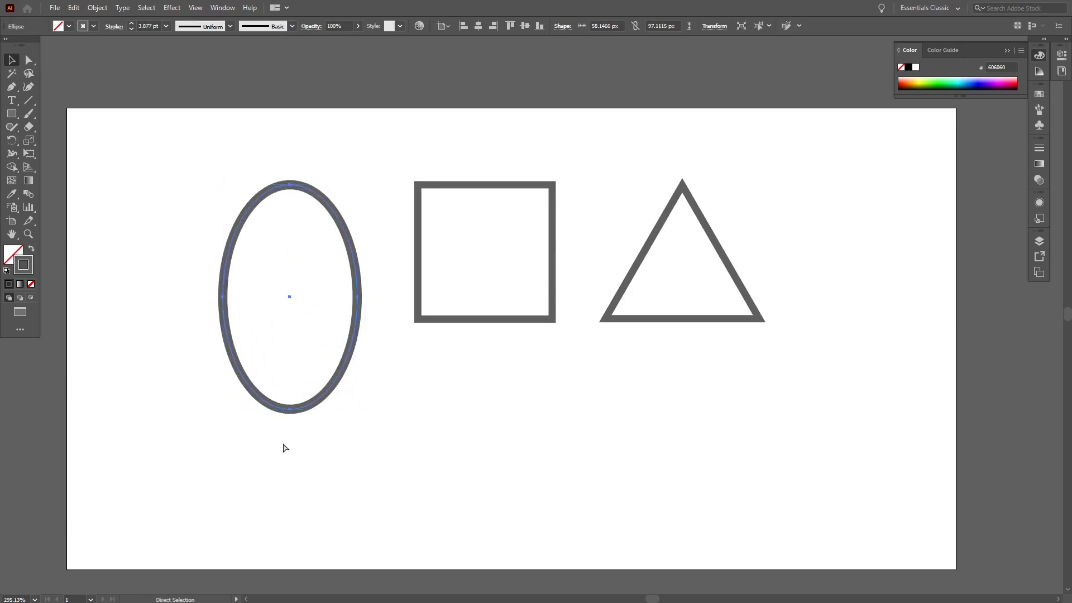
key("ctrl+z")
Step: Try stretching the square downward into a tall rectangle, then undo the stretch
key("v")
left_click(361, 411)
left_click(500, 320)
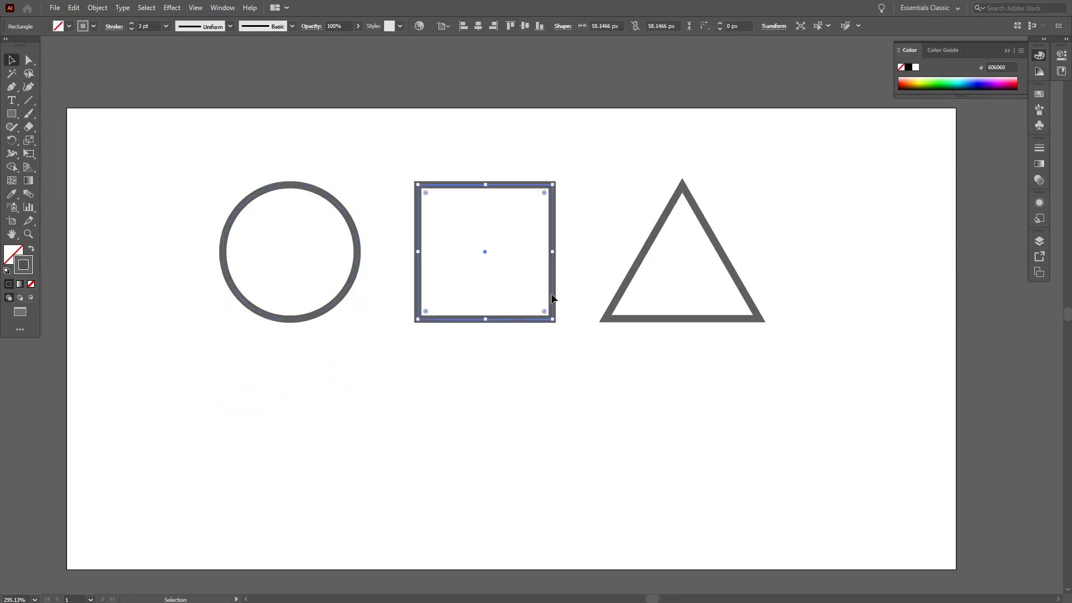
left_click_drag(486, 323, 479, 421)
key("a")
key("ctrl+z")
Step: Try flattening the triangle by pulling its base upward, then undo the change
key("v")
left_click(698, 351)
left_click(688, 320)
left_click_drag(682, 319, 682, 260)
left_click(669, 343)
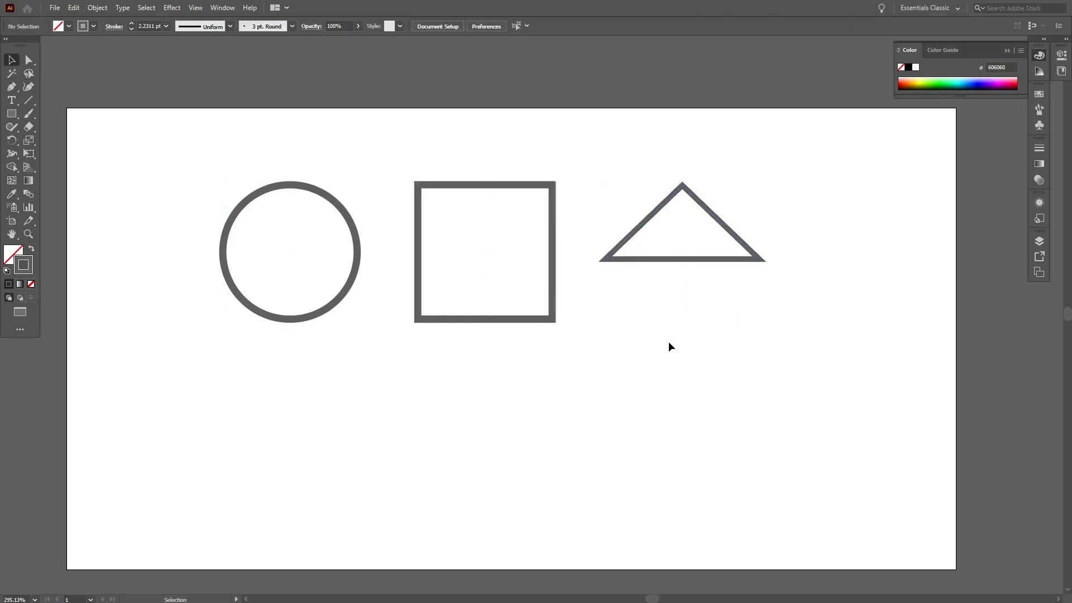
key("ctrl+z")
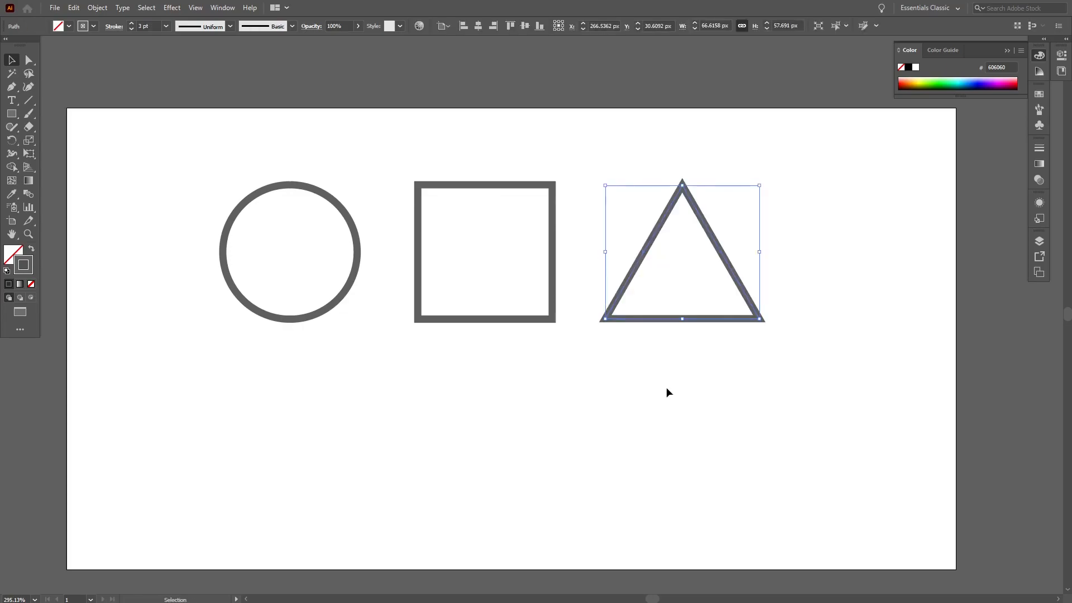
left_click(665, 410)
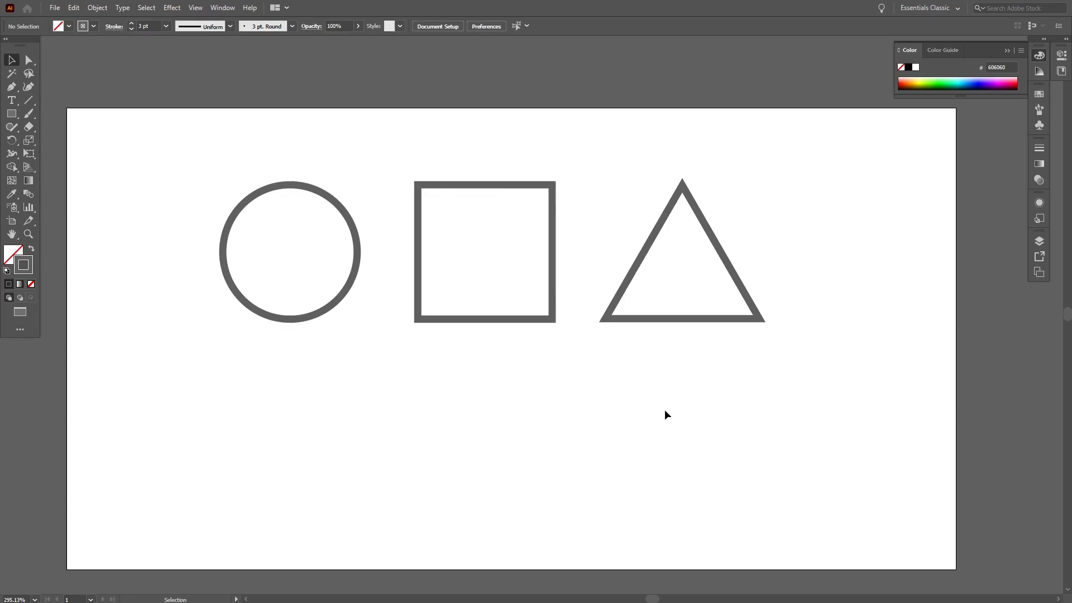
scroll(704, 416, "up", 2)
left_click_drag(727, 438, 341, 302)
left_click_drag(526, 373, 523, 311)
left_click(534, 420)
left_click_drag(534, 420, 535, 344)
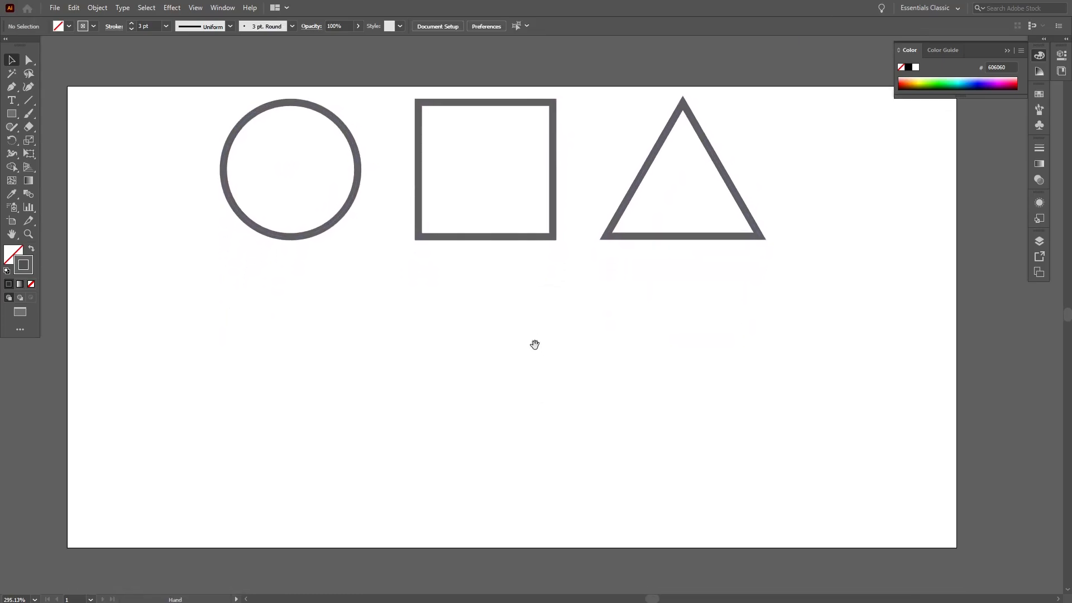
Step: Try pasting and shrinking a copy of the circle below the square, then delete the pasted copy
left_click(335, 225)
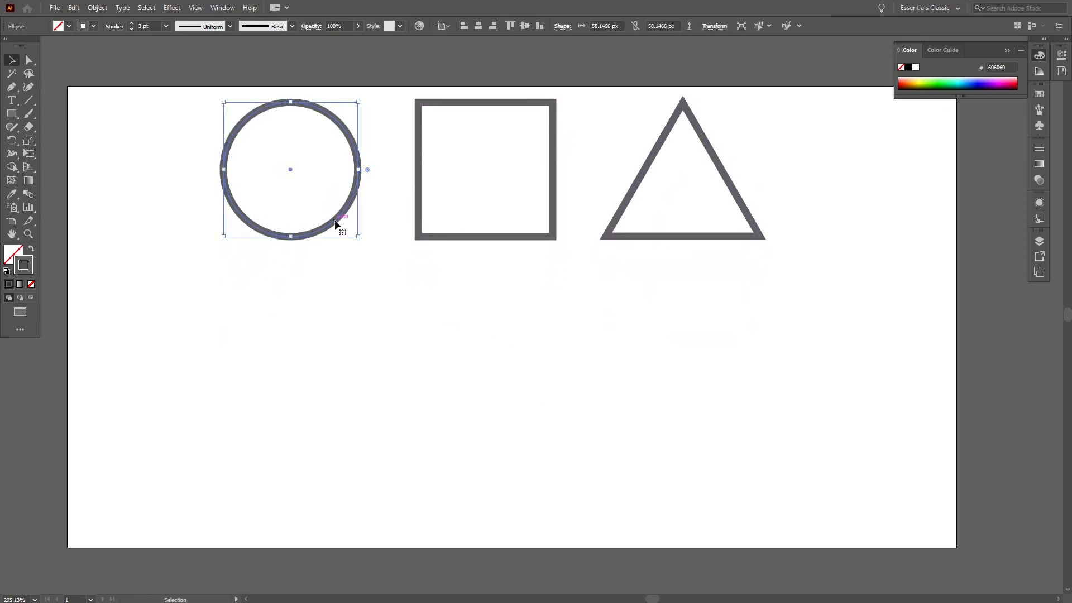
key("a")
key("v")
left_click(421, 351)
key("ctrl+v")
left_click_drag(598, 382, 506, 289)
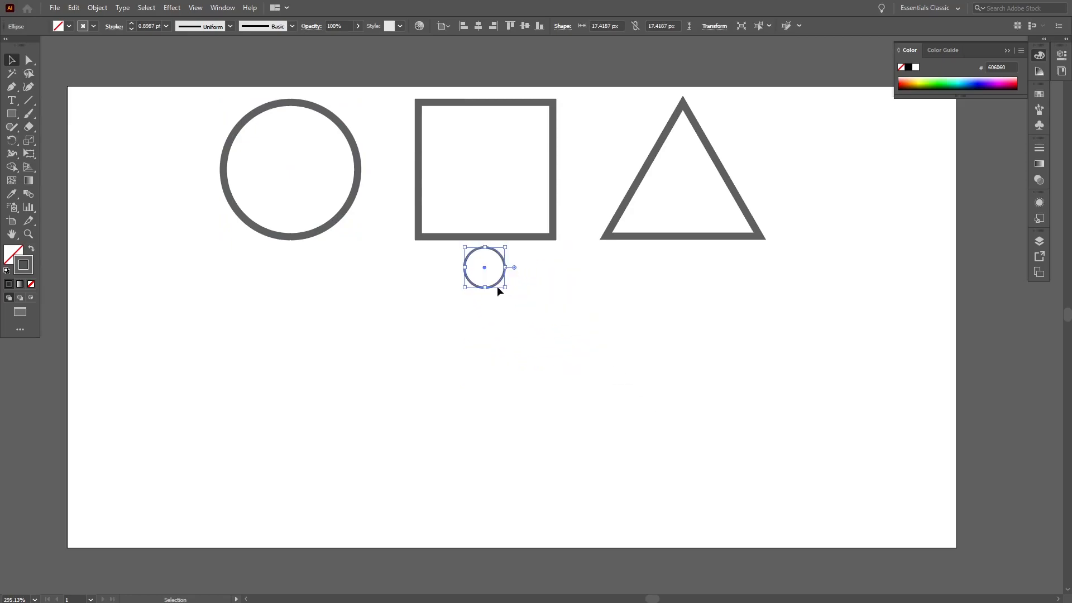
key("ctrl+z")
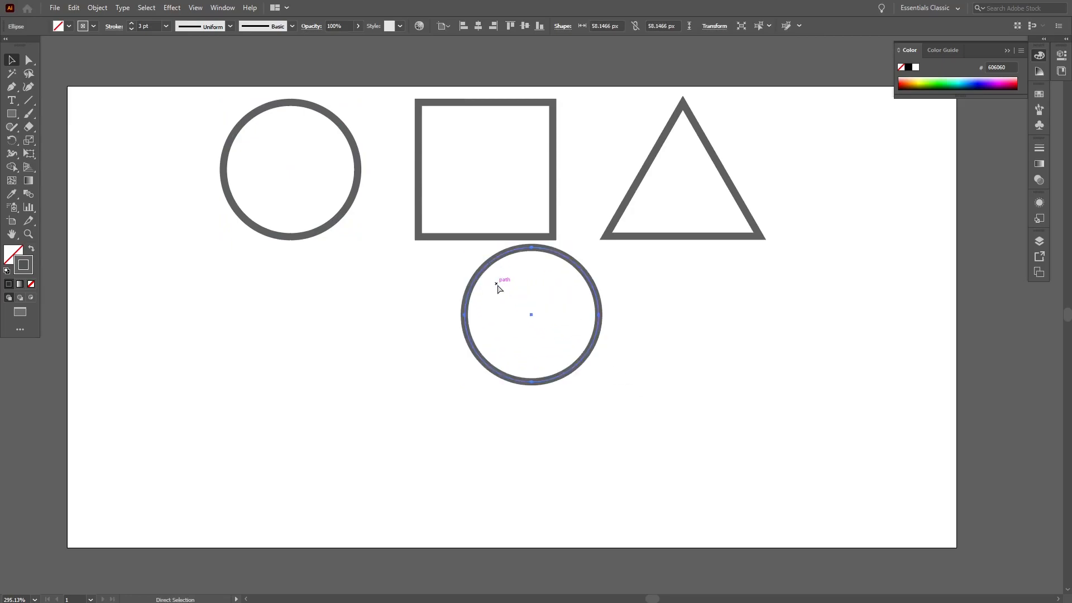
left_click_drag(652, 333, 423, 328)
key("Delete")
Step: Select all three shapes and open the Stroke panel to examine its stroke options
left_click_drag(811, 339, 271, 187)
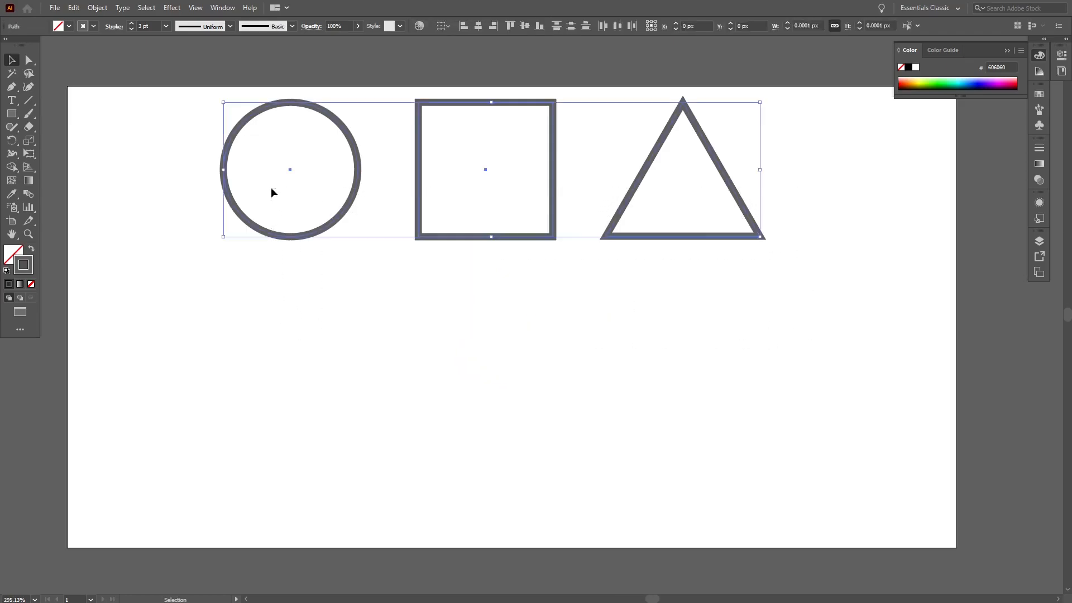
left_click(1034, 149)
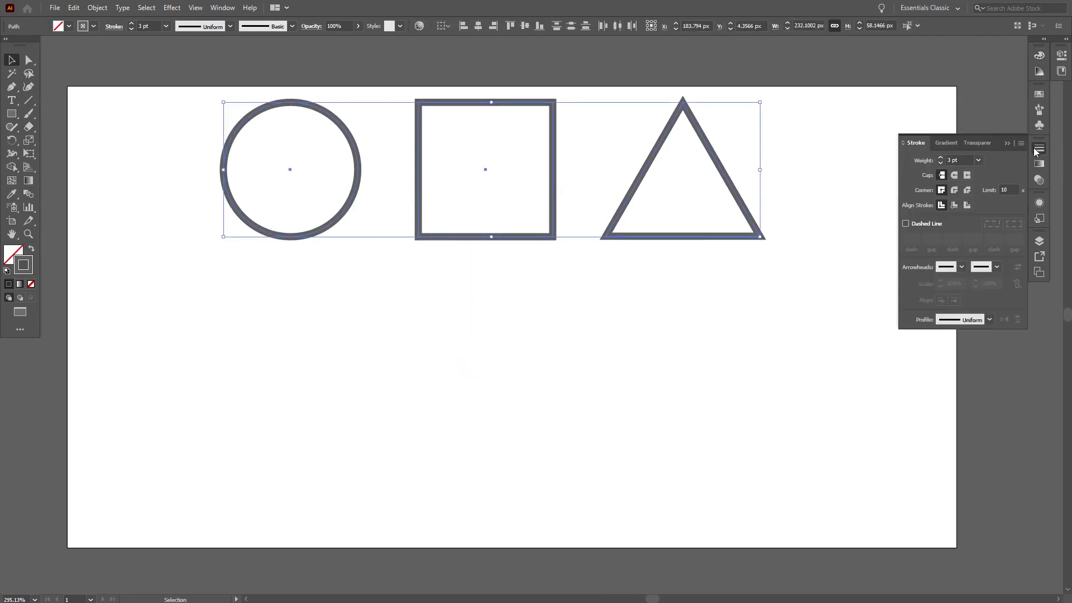
left_click(1006, 144)
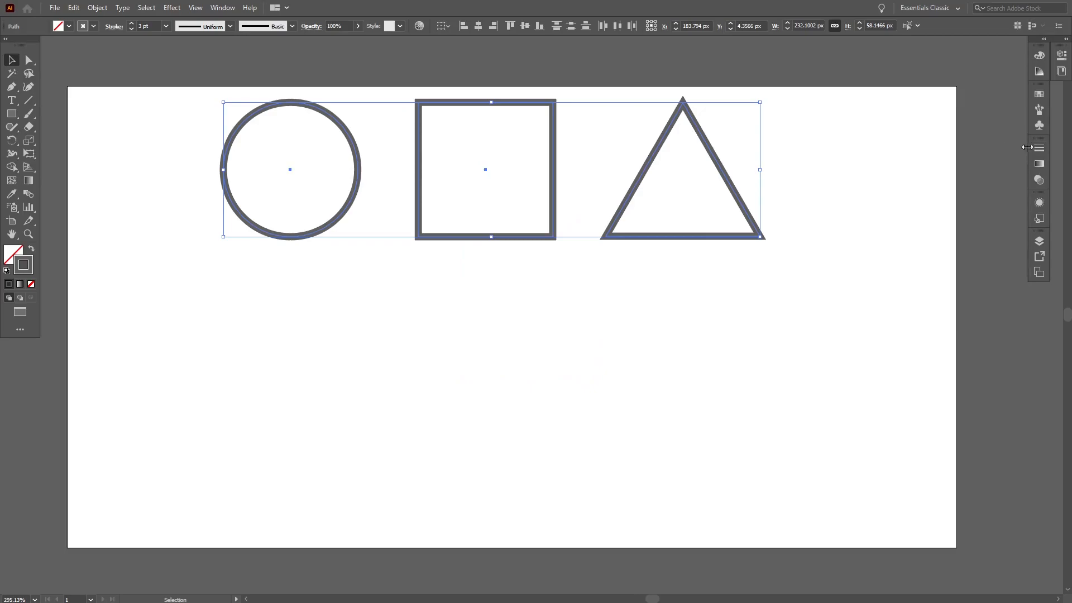
left_click(1043, 146)
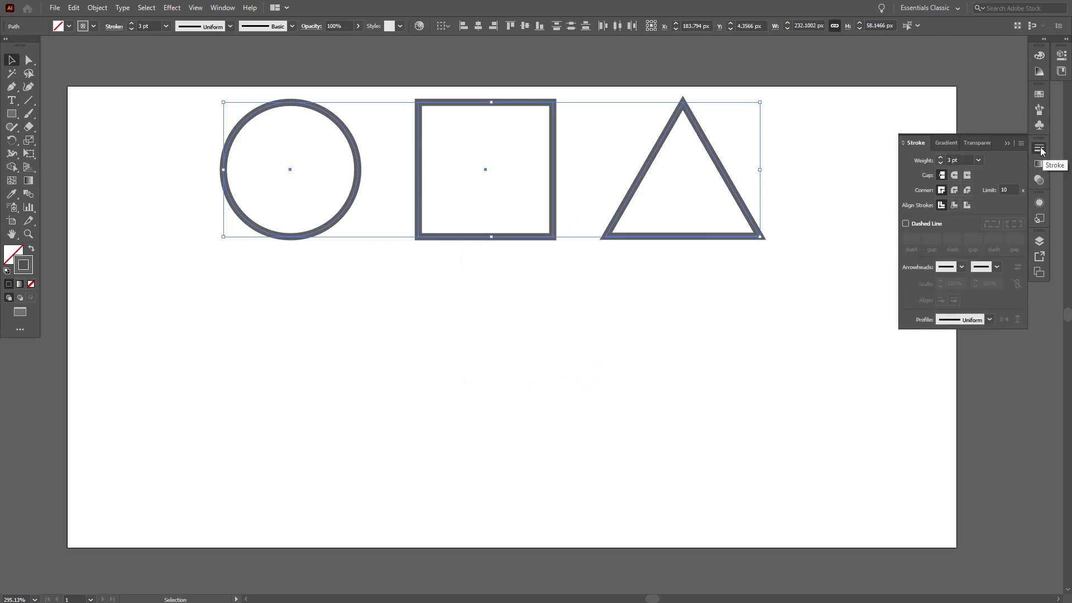
left_click(1022, 142)
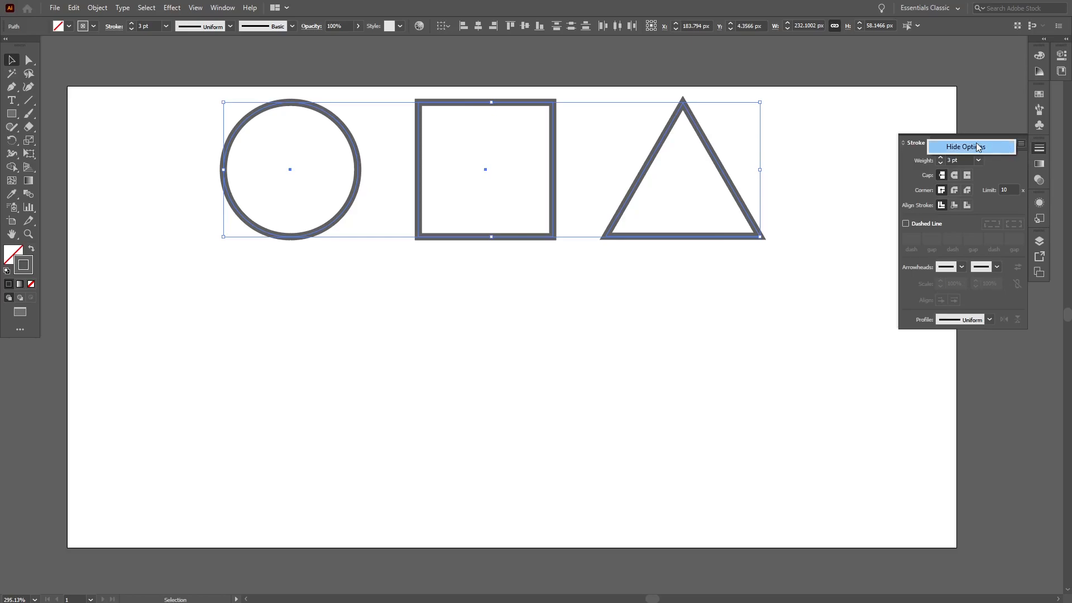
left_click(992, 170)
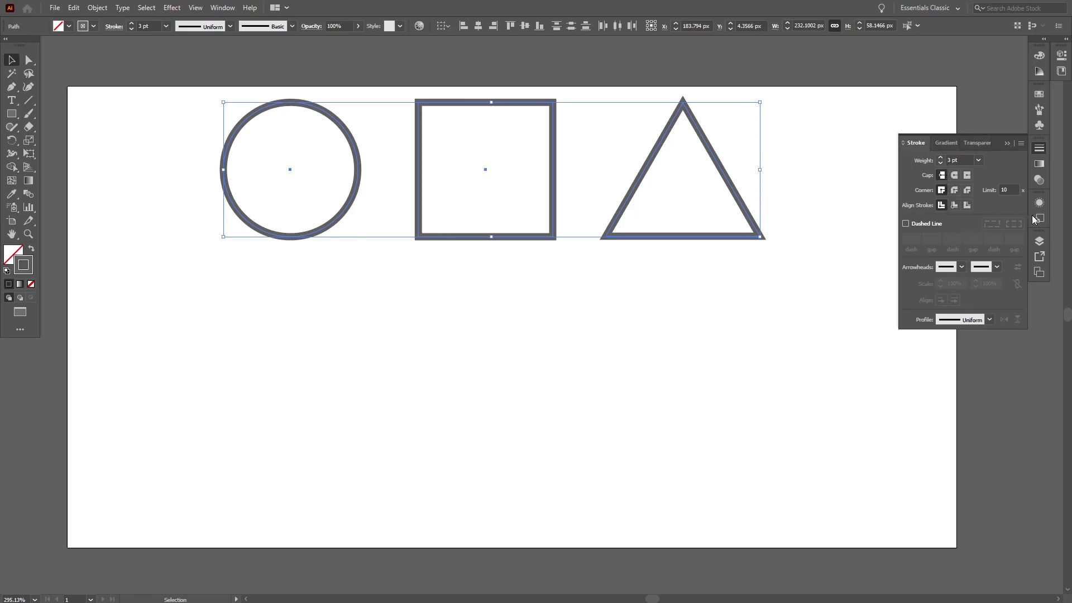
left_click(1013, 143)
left_click(484, 328)
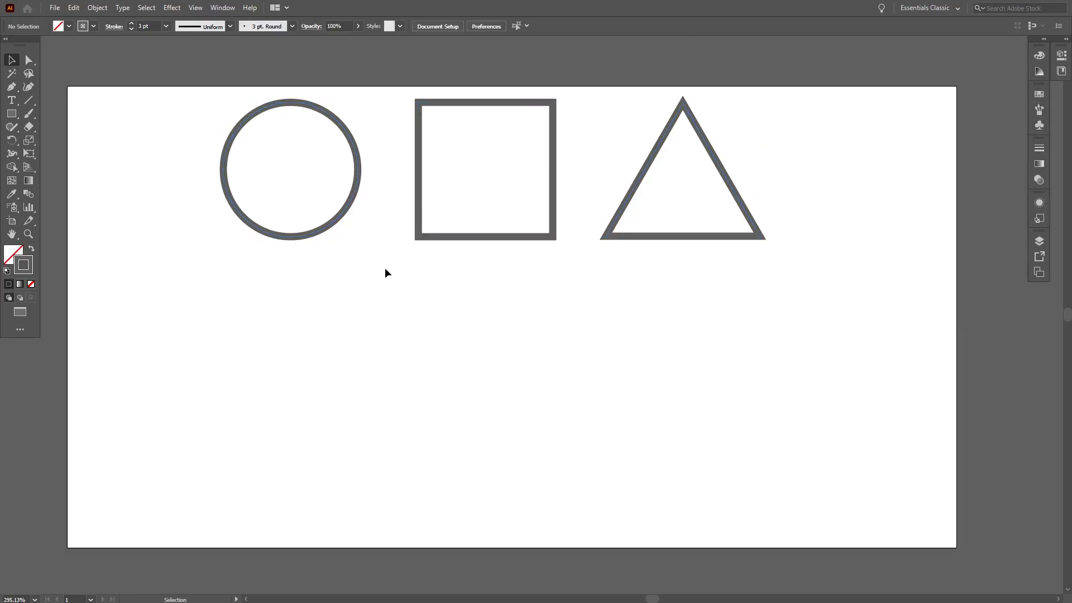
Step: Make a small scaled copy of the circle, about 15 px wide, below the original circle
left_click(334, 224)
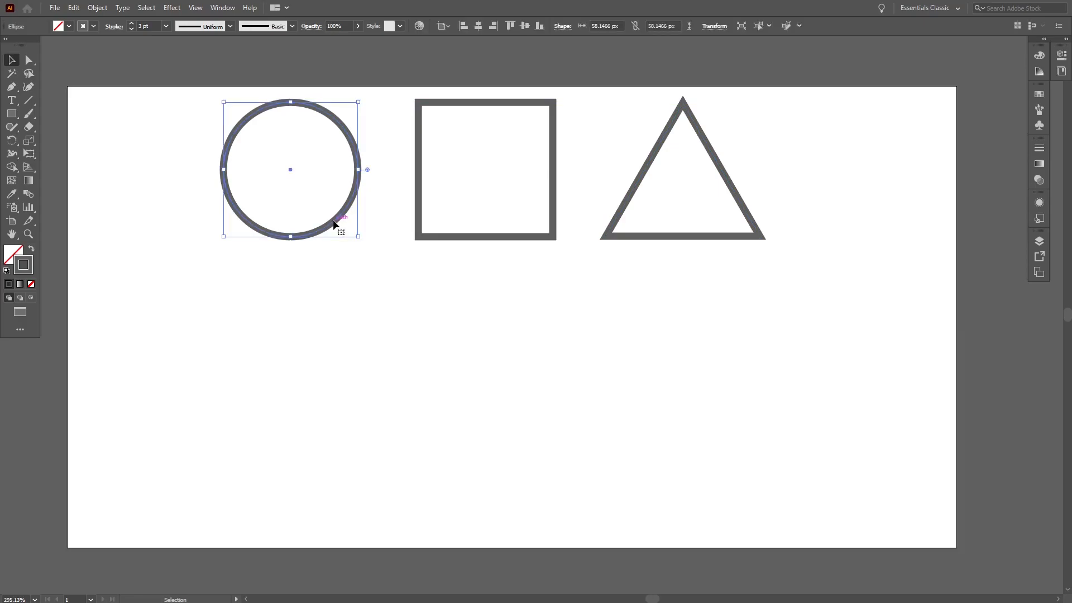
mouse_move(335, 224)
left_mouse_down()
mouse_move(321, 410)
mouse_move(240, 319)
left_mouse_up()
left_click(252, 335)
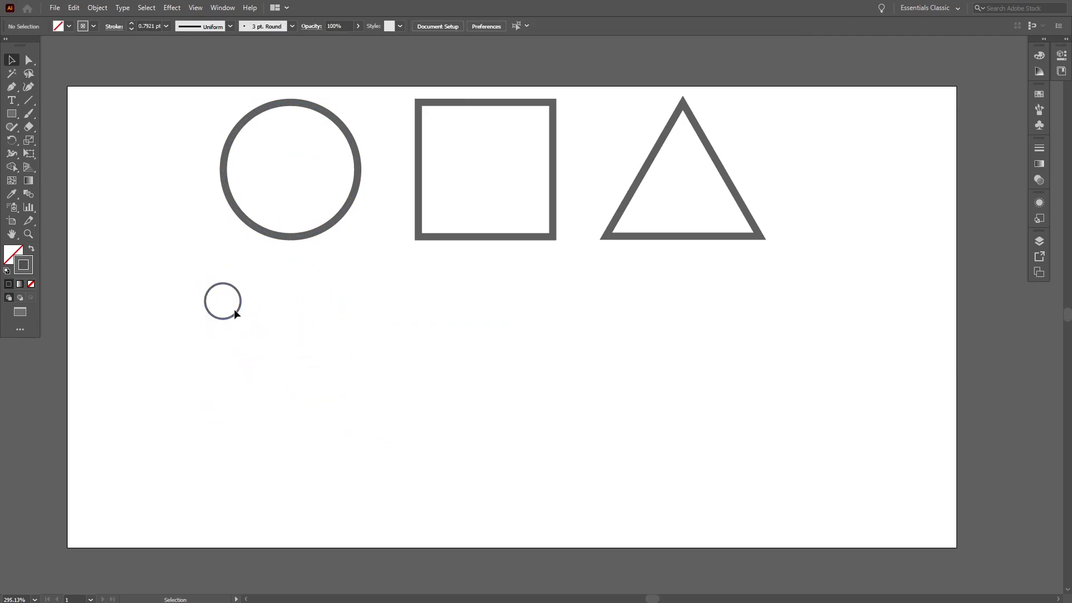
Step: Duplicate the small circle as a larger copy about 34 px wide and move the small circle to its right
left_click(237, 312)
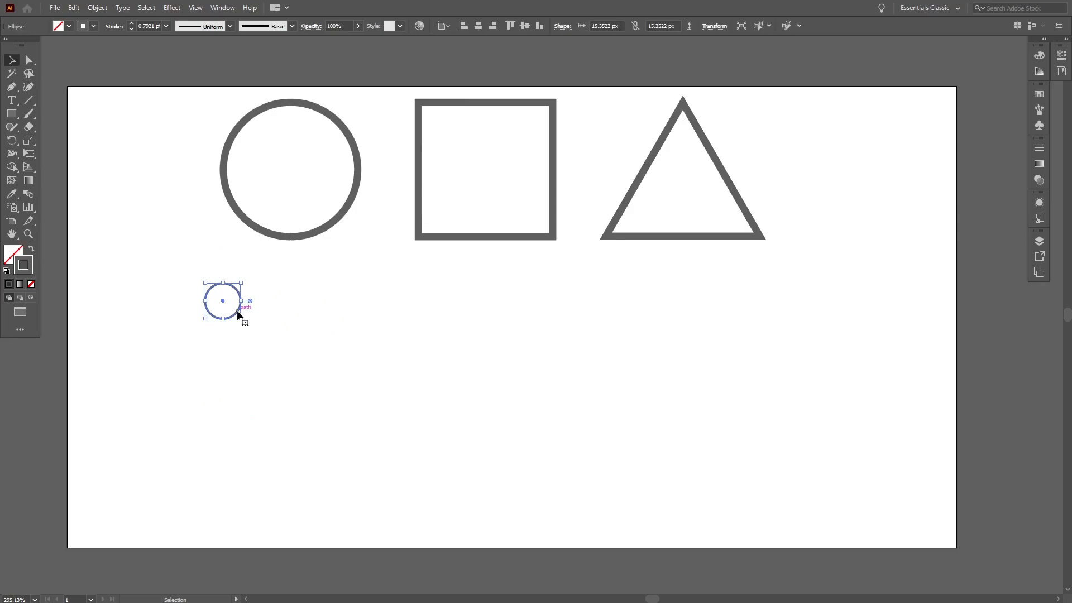
mouse_move(238, 314)
left_mouse_down()
mouse_move(290, 318)
mouse_move(350, 373)
left_mouse_up()
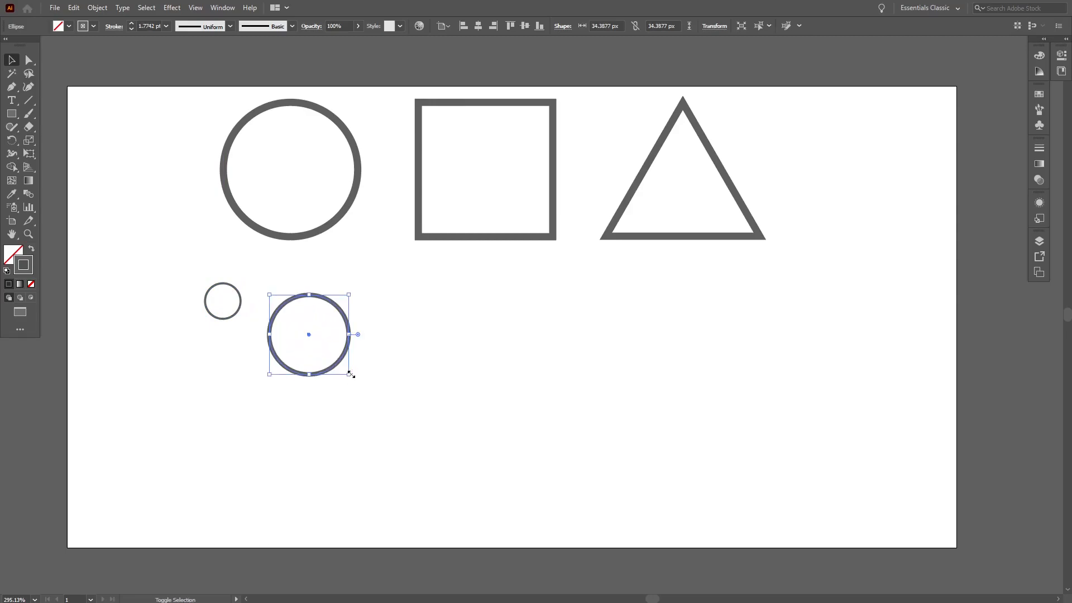
left_click(220, 382)
left_click_drag(226, 322, 403, 354)
left_click(410, 382)
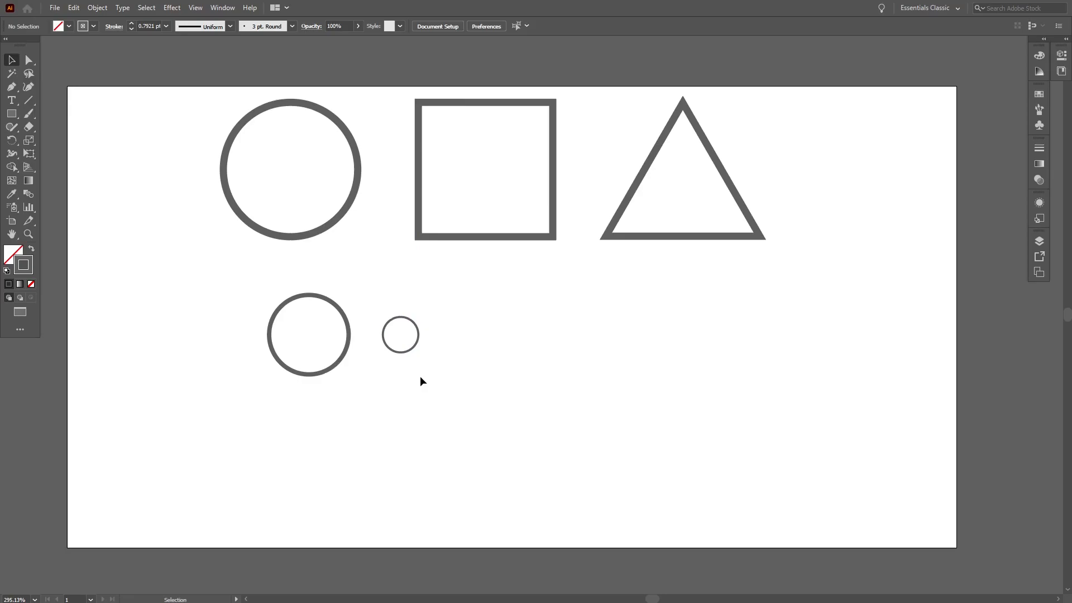
Step: Select the three lower circles and set their stroke weight to 3 pt
left_click_drag(321, 376, 286, 324, "alt")
left_click(132, 25)
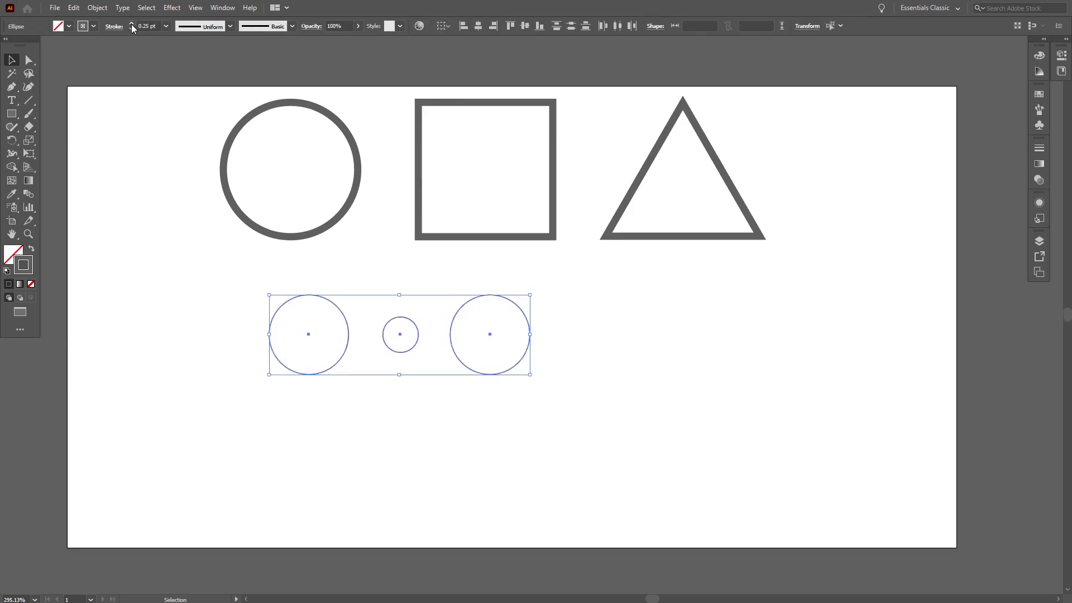
left_click(132, 25)
left_click(132, 25)
left_click(132, 24)
left_click(131, 24)
left_click(131, 25)
left_click(132, 25)
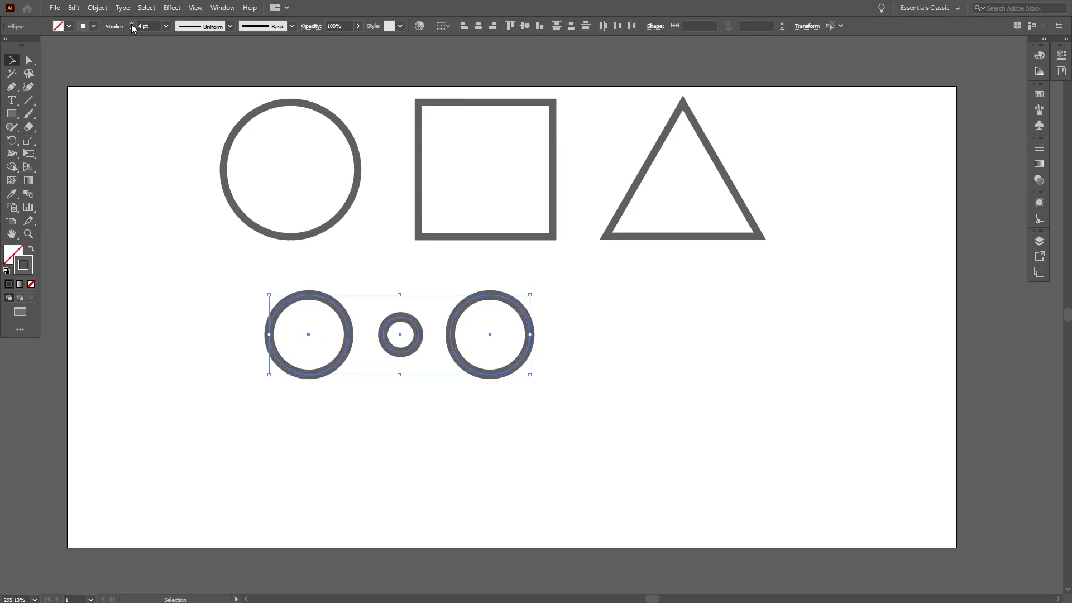
left_click(133, 29)
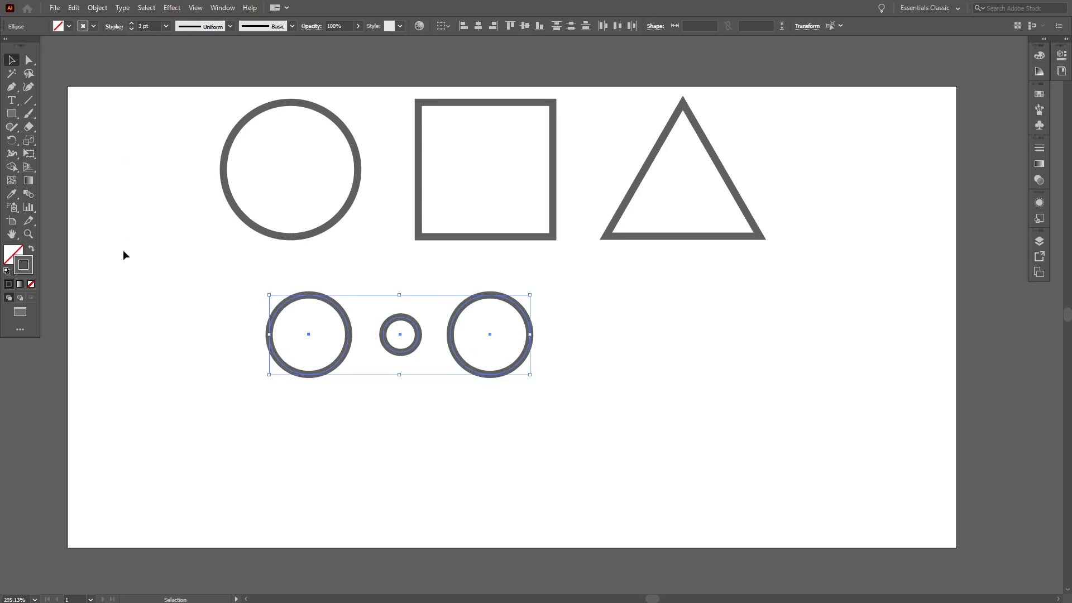
left_click(128, 270)
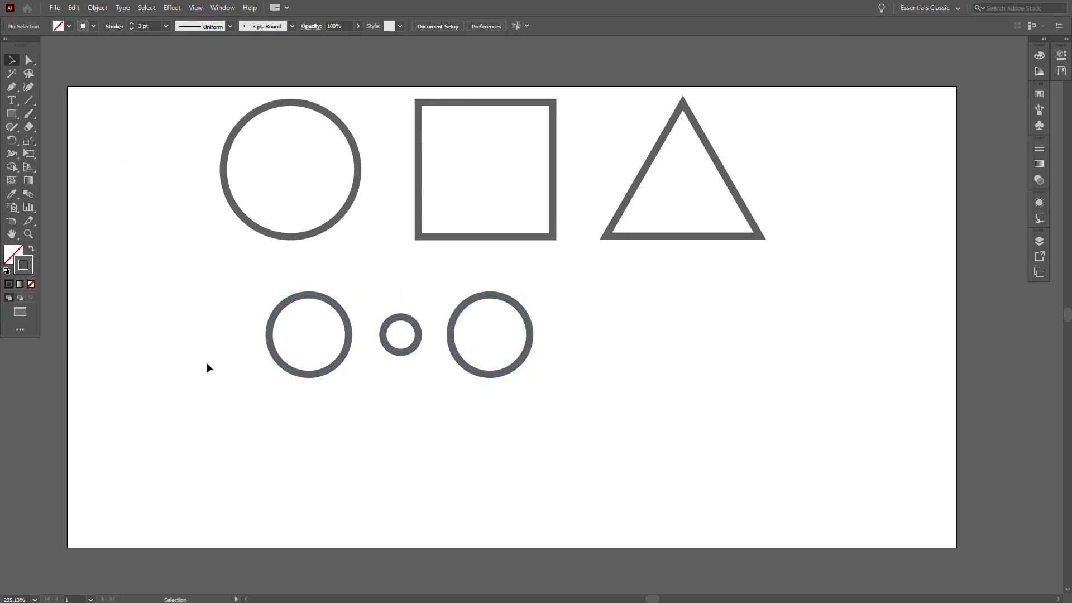
Step: Paste a copy of the square and move it below the row of circles
left_click(507, 238)
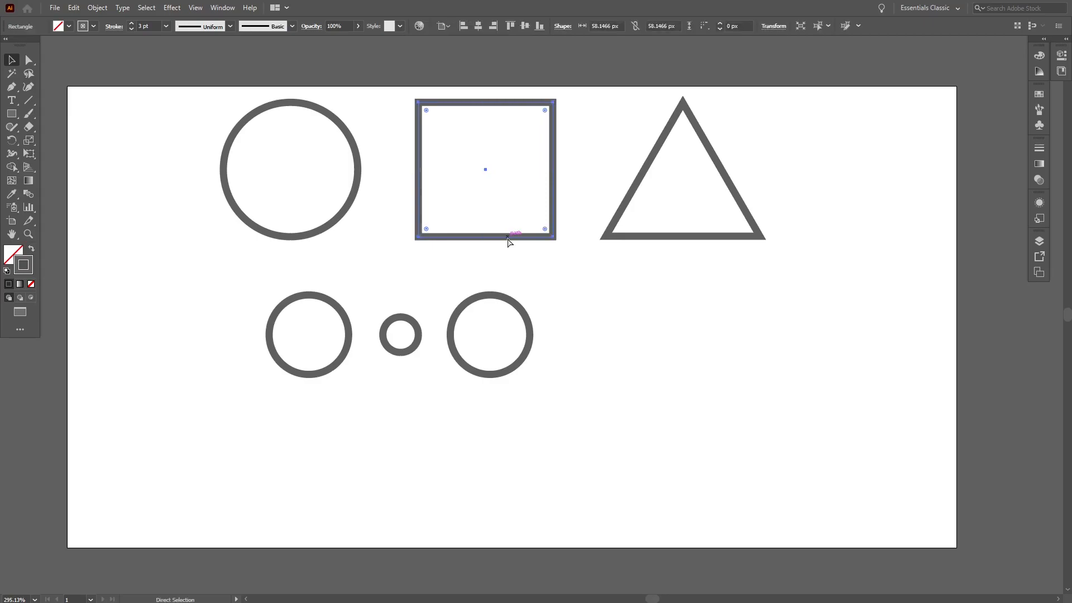
left_click(587, 423)
key("ctrl+v")
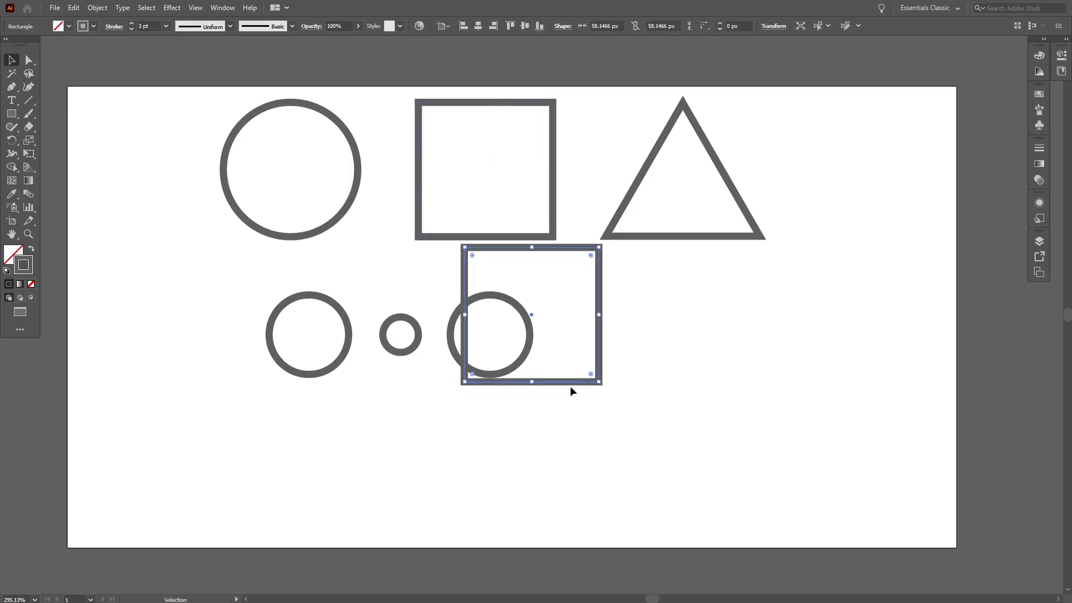
left_click_drag(568, 385, 474, 539)
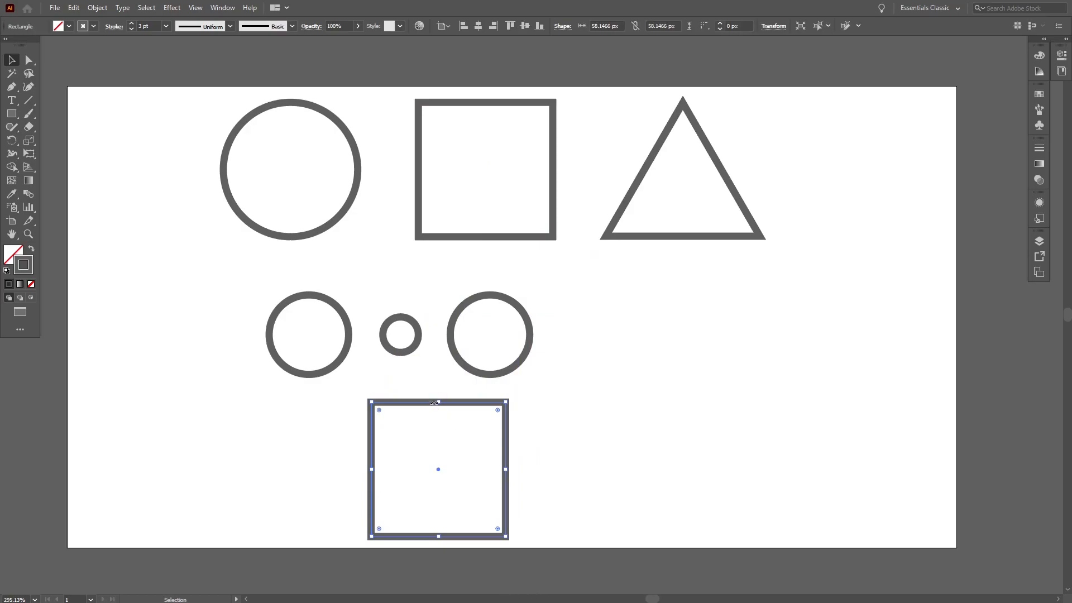
Step: Reshape the square copy into a thin horizontal bar about 152 px by 7.5 px beneath the circles
left_click_drag(439, 403, 439, 519)
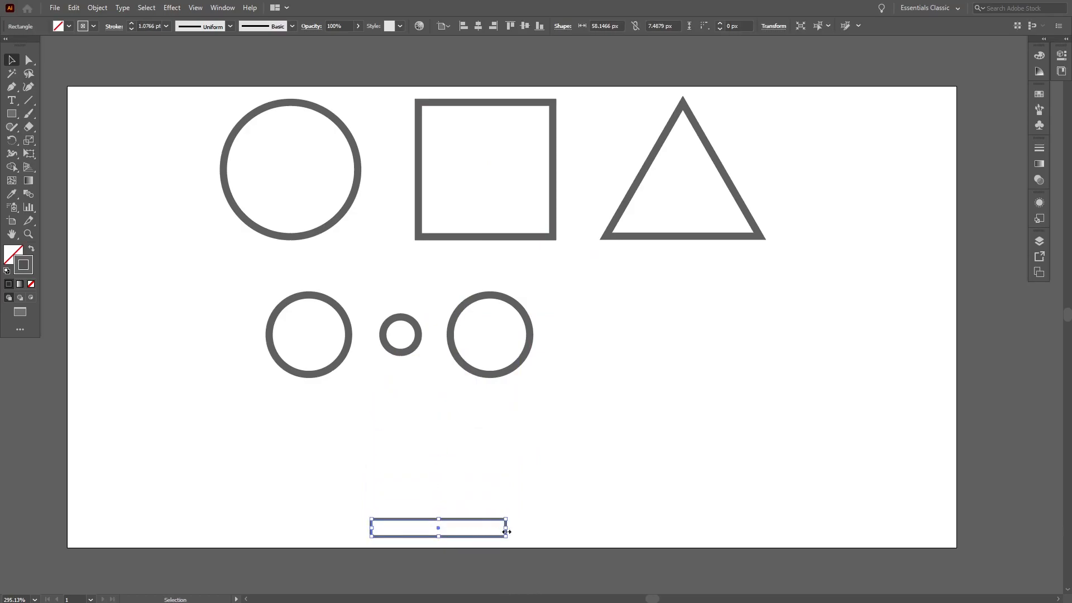
mouse_move(505, 530)
left_mouse_down()
mouse_move(567, 529)
mouse_move(383, 412)
mouse_move(601, 414)
left_mouse_up()
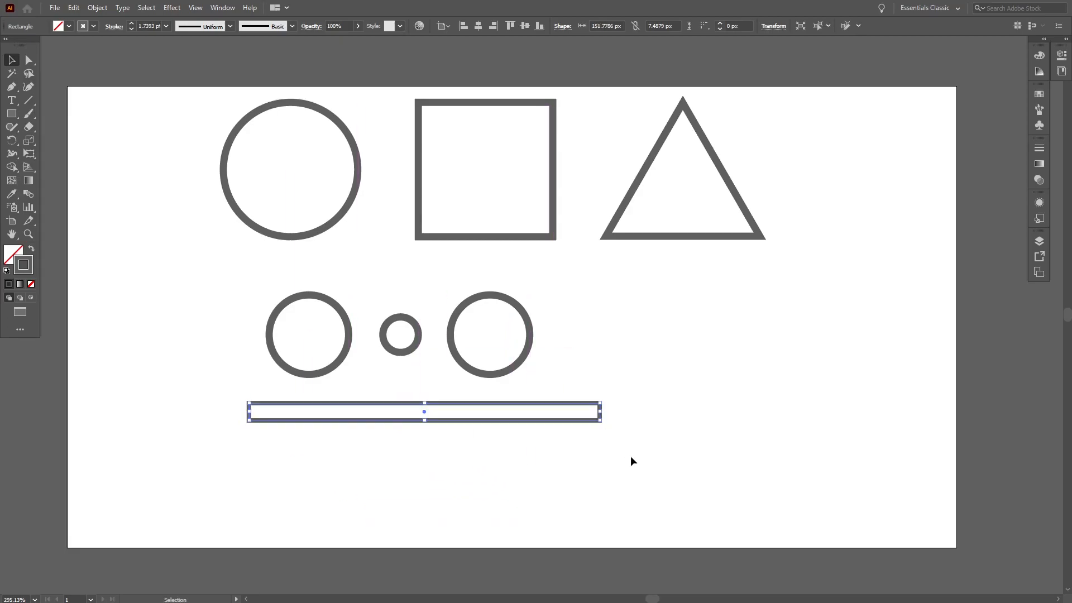
left_click(628, 454)
Step: Open the Stroke panel with its full options shown
left_click(1039, 149)
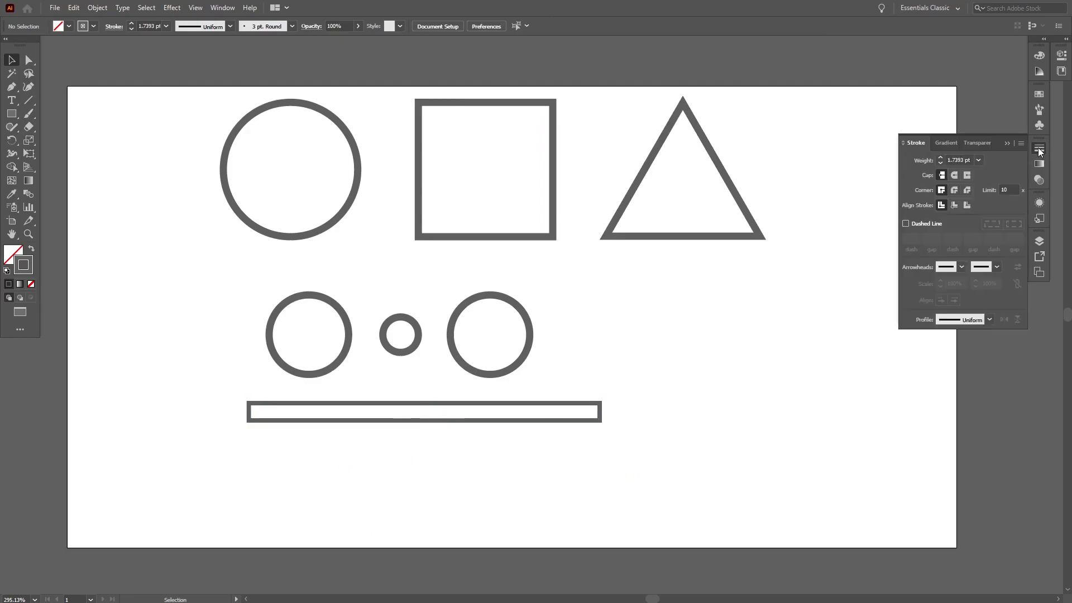
left_click(1022, 143)
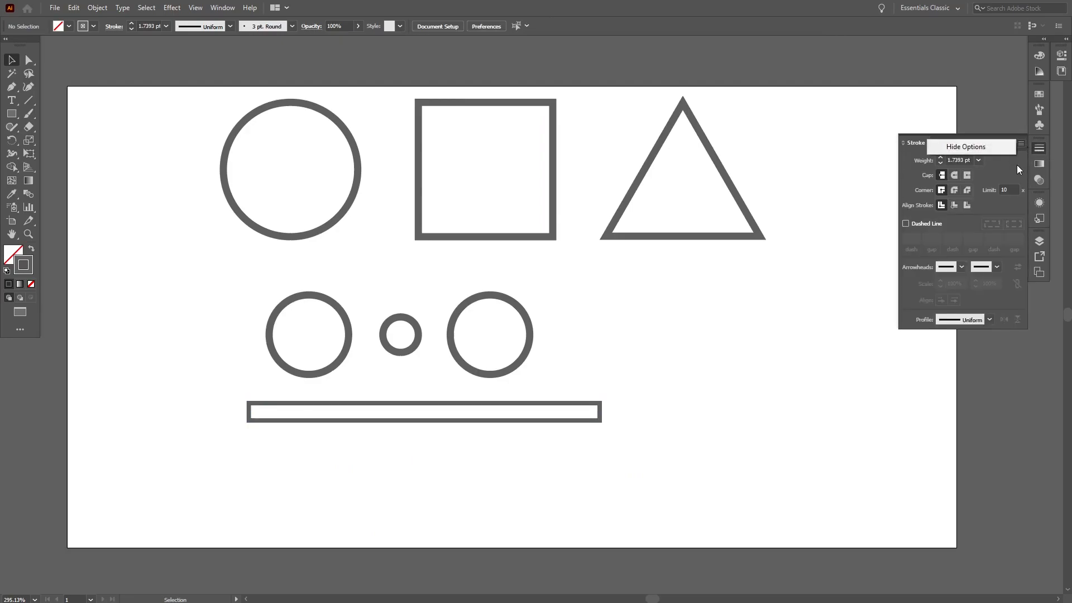
left_click(1017, 165)
Step: Select the lower circles and bar and compare the stroke alignment options, the other panel tabs and the profile list
left_click_drag(685, 450, 241, 308)
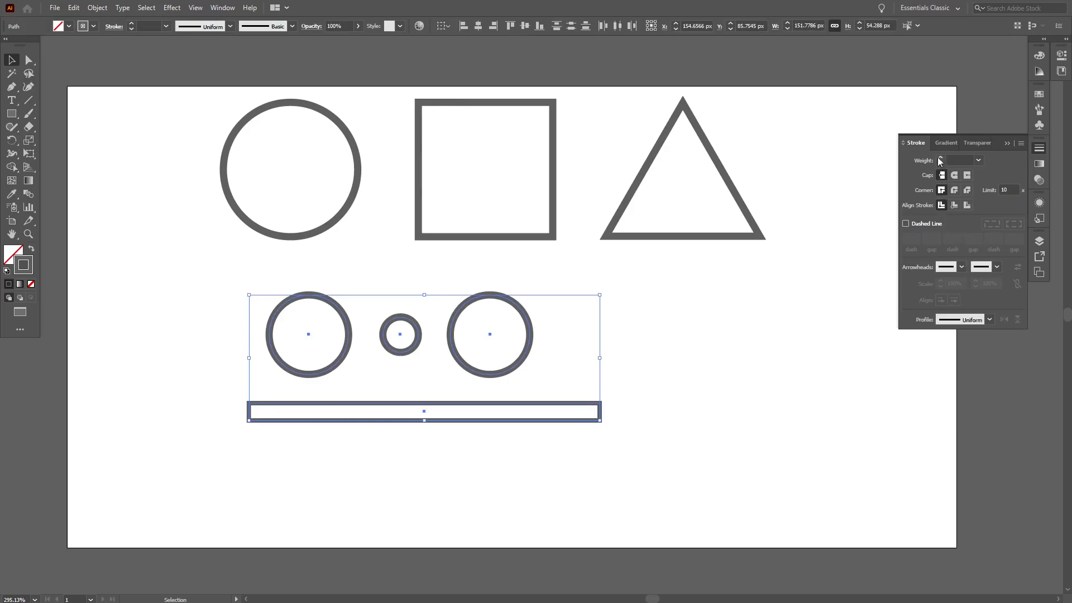
left_click(979, 161)
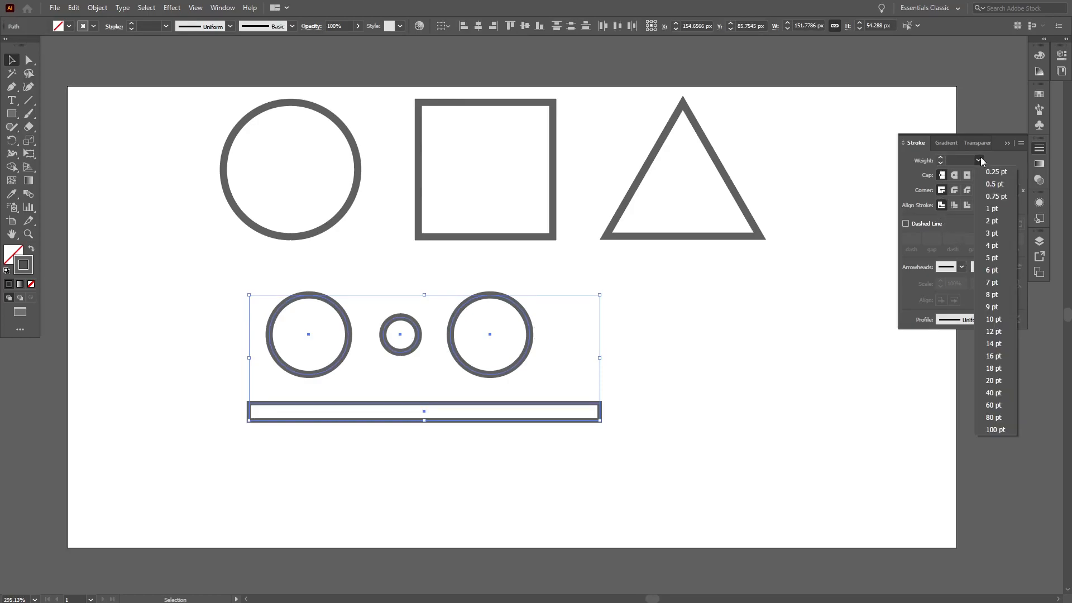
left_click(906, 190)
left_click(956, 203)
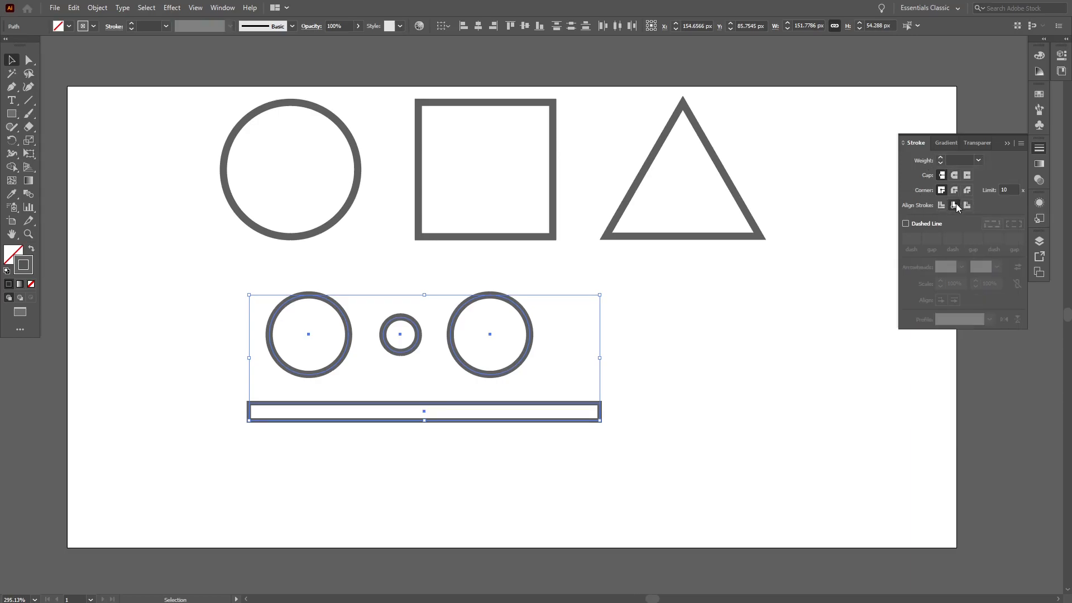
left_click(967, 206)
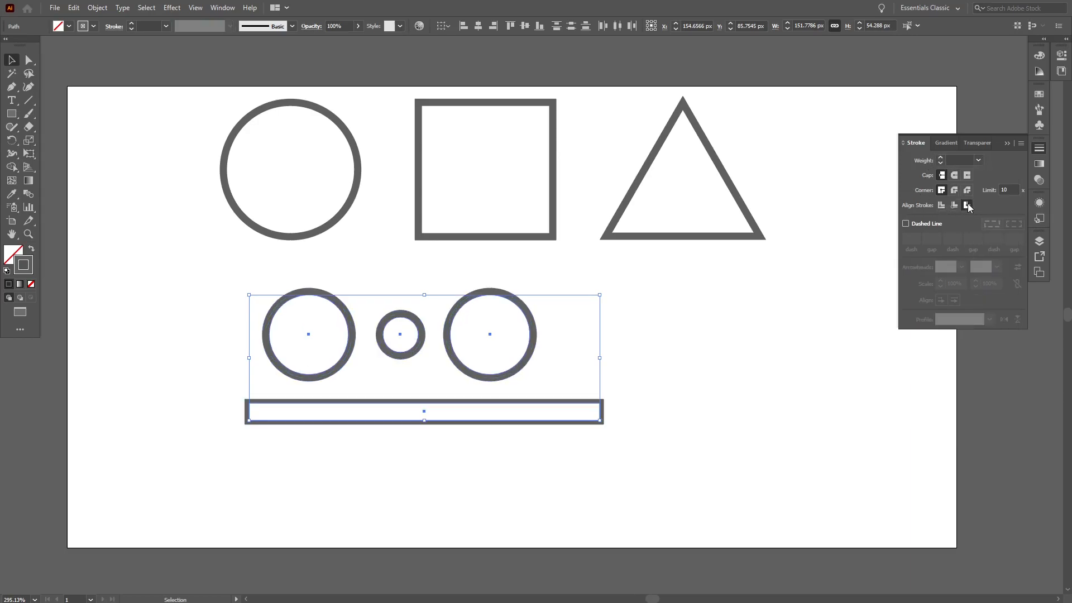
left_click(957, 204)
left_click(943, 204)
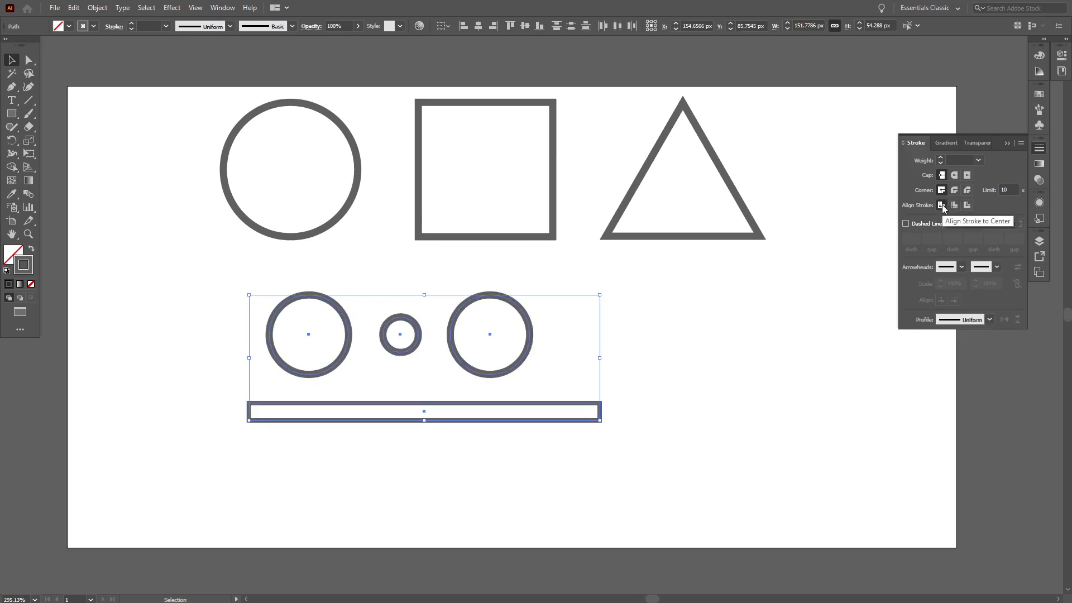
left_click(946, 142)
left_click(977, 143)
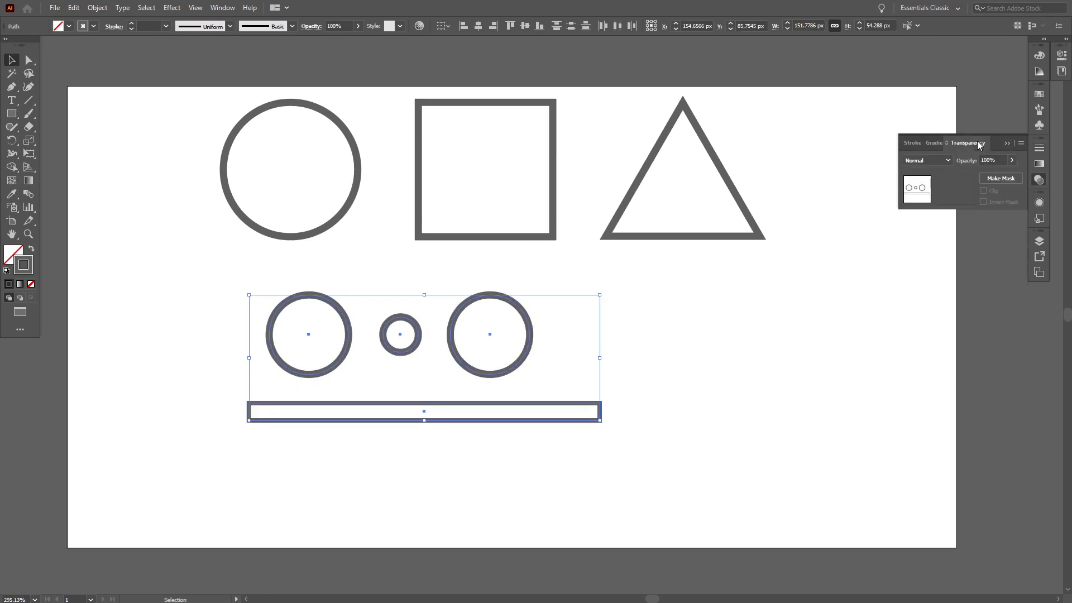
left_click(907, 142)
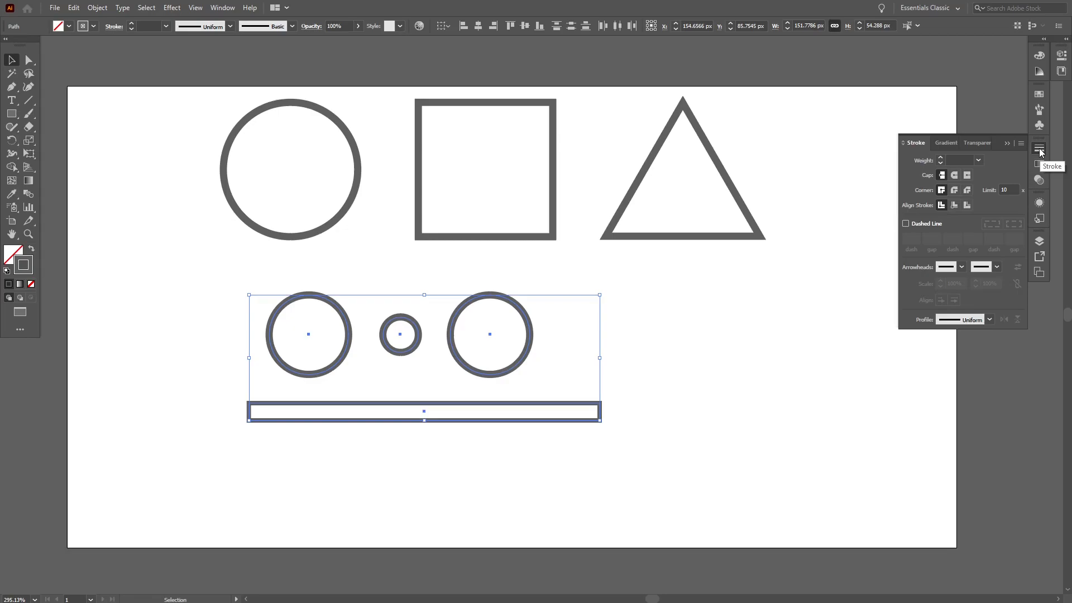
left_click(989, 319)
left_click(989, 319)
left_click(813, 381)
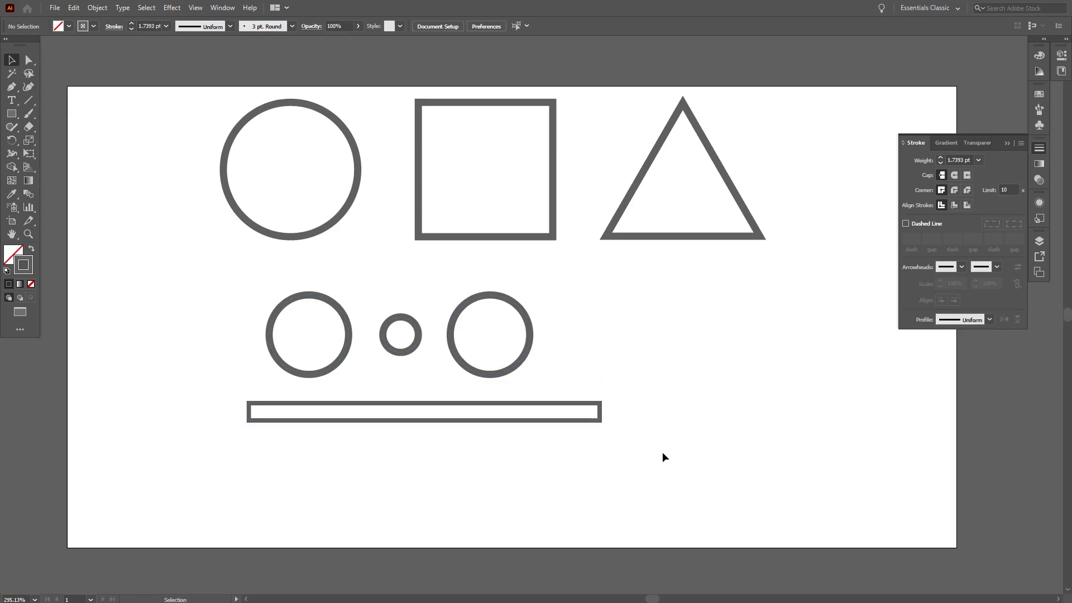
Step: Move the three circles and the bar together lower and to the right on the artboard
left_click_drag(666, 473, 351, 353)
left_click_drag(512, 375, 565, 441)
left_click(709, 462)
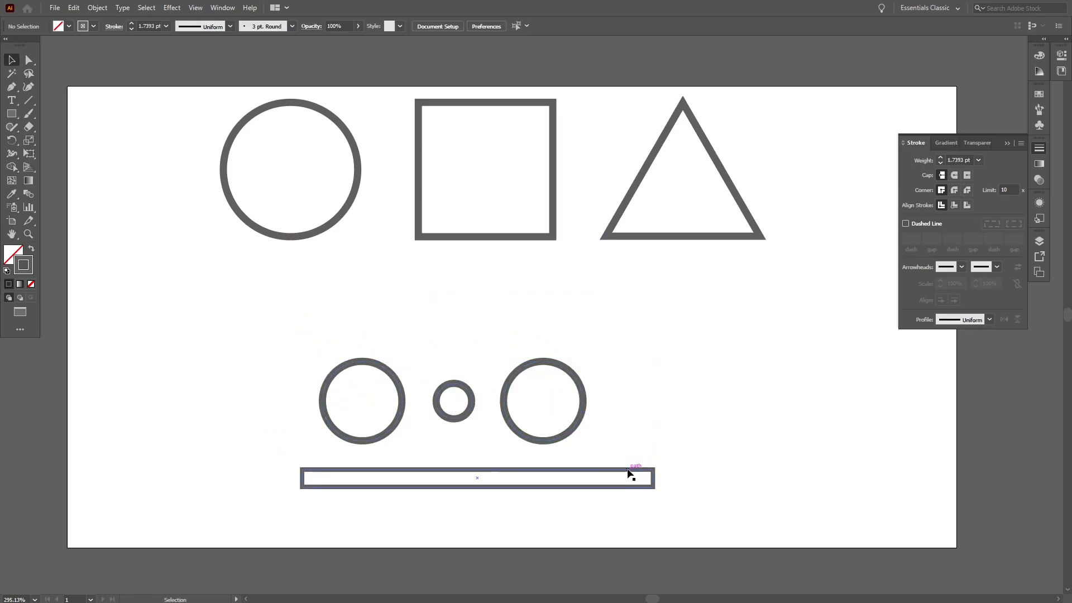
Step: Duplicate the bar and shrink and rotate the copy into a diagonal bar about 67 px long crossing the right circle
left_click_drag(630, 474, 554, 334)
left_click_drag(613, 377, 522, 320)
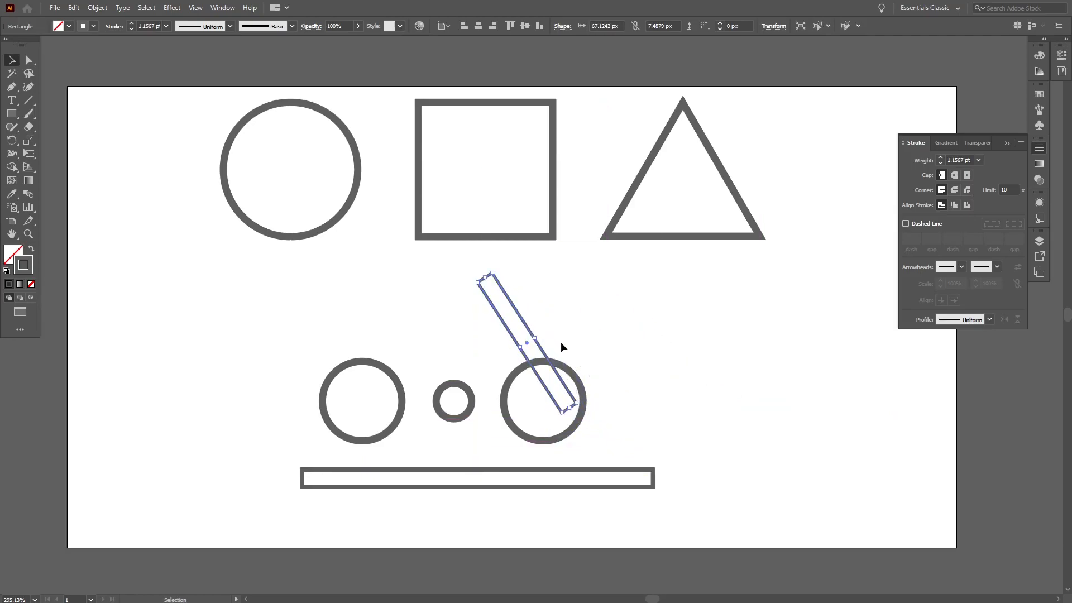
left_click(613, 337)
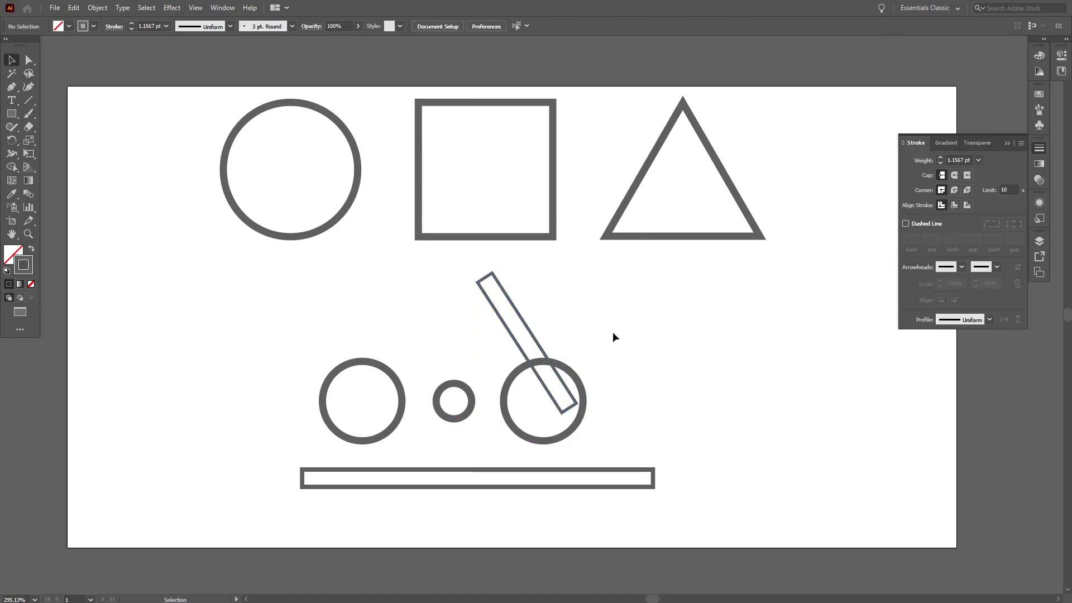
Step: Duplicate the large square and scale the copy into a small rectangle at the top of the diagonal bar
scroll(613, 336, "up", 1)
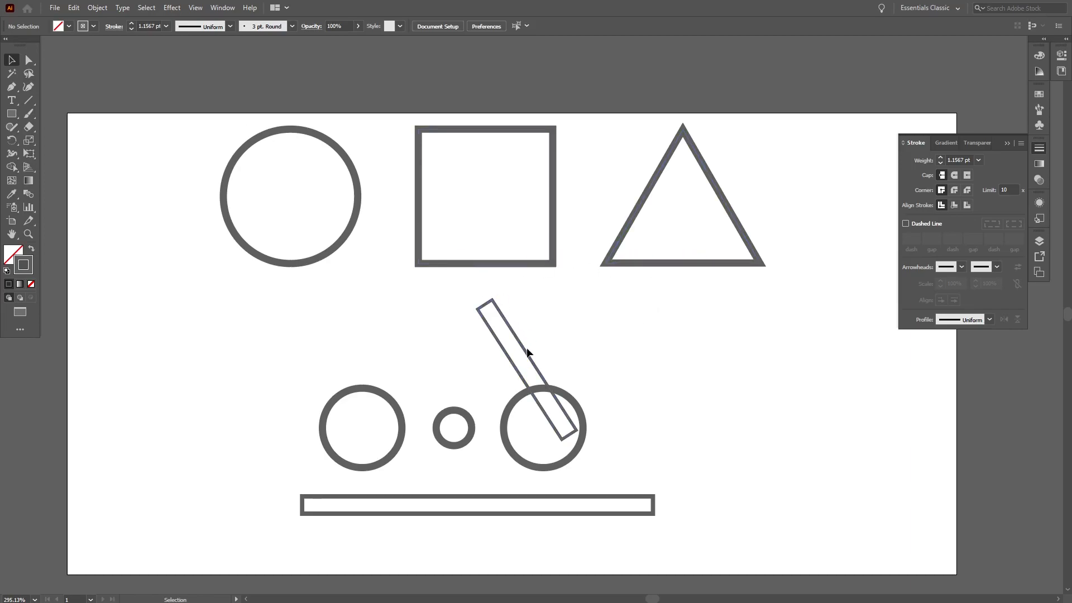
left_click(523, 268)
left_click_drag(522, 268, 616, 402)
mouse_move(646, 268)
left_mouse_down()
mouse_move(588, 364)
mouse_move(625, 342)
left_mouse_up()
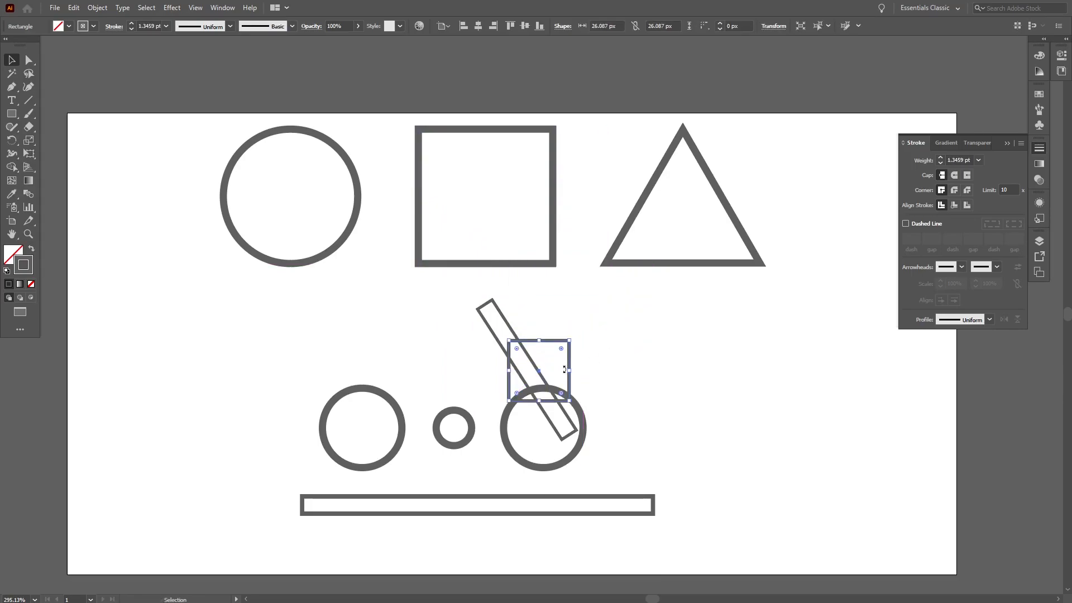
left_click_drag(571, 364, 563, 342)
left_click_drag(531, 374, 535, 349)
left_click(648, 370)
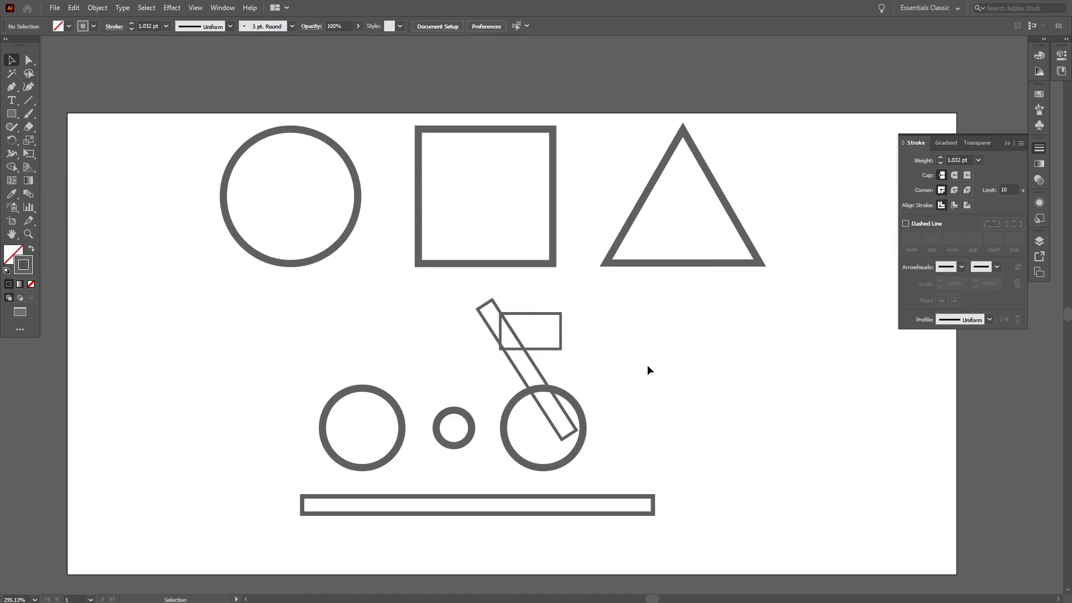
Step: Duplicate the large triangle, turn the copy upside down and fit it about 45 px wide above the small circle
left_click_drag(659, 263, 733, 439)
left_click_drag(676, 301, 829, 403)
mouse_move(831, 323)
left_mouse_down()
mouse_move(807, 323)
mouse_move(750, 393)
left_mouse_up()
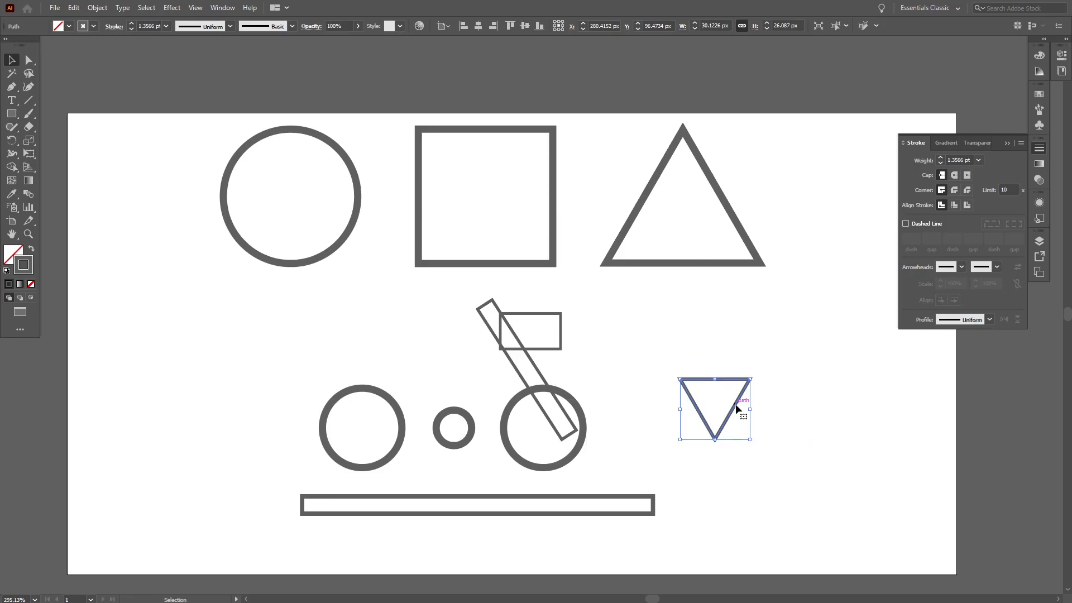
mouse_move(736, 409)
left_mouse_down()
mouse_move(551, 371)
mouse_move(456, 373)
mouse_move(505, 379)
mouse_move(475, 381)
mouse_move(507, 339)
left_mouse_up()
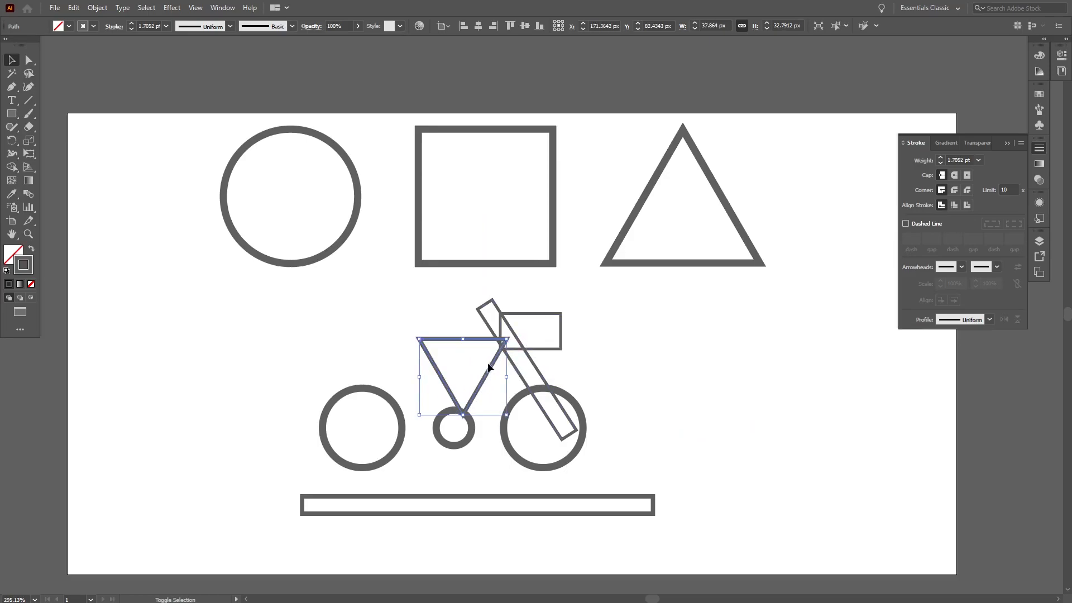
mouse_move(420, 414)
left_mouse_down()
mouse_move(431, 424)
mouse_move(403, 428)
left_mouse_up()
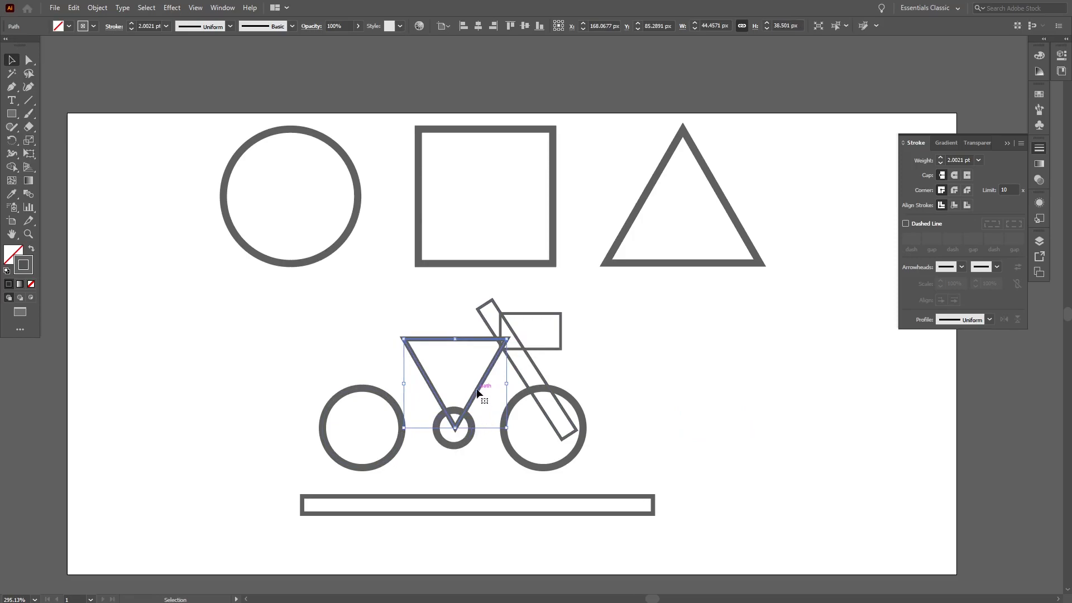
Step: Duplicate the inverted triangle, rotate the copy upright and place it over the left circle to complete the frame
left_click_drag(478, 392, 783, 394)
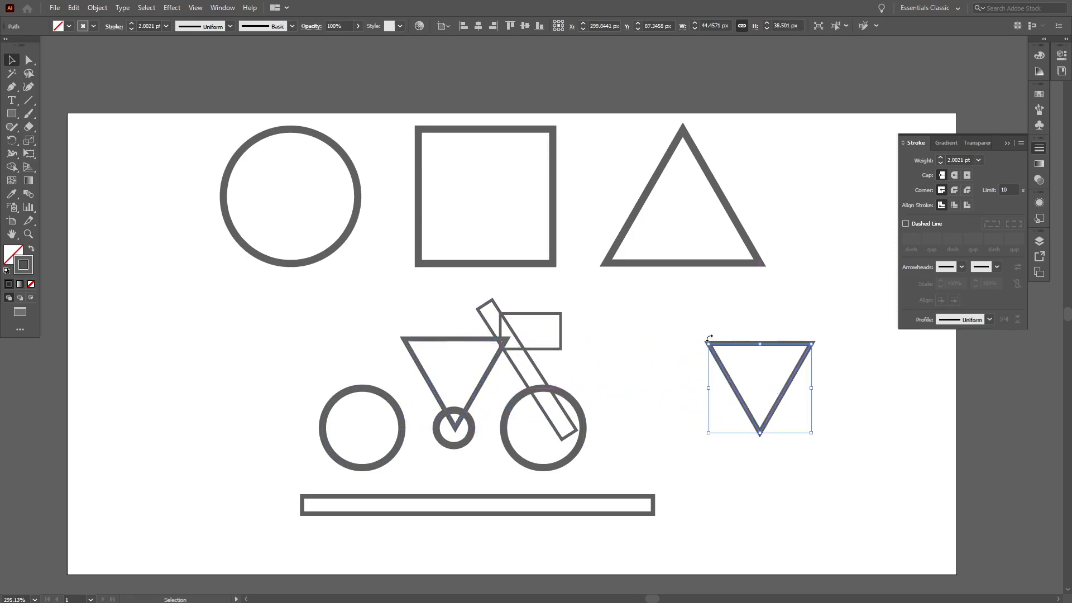
left_click_drag(706, 338, 813, 436)
left_click_drag(793, 397, 436, 393)
left_click(581, 392)
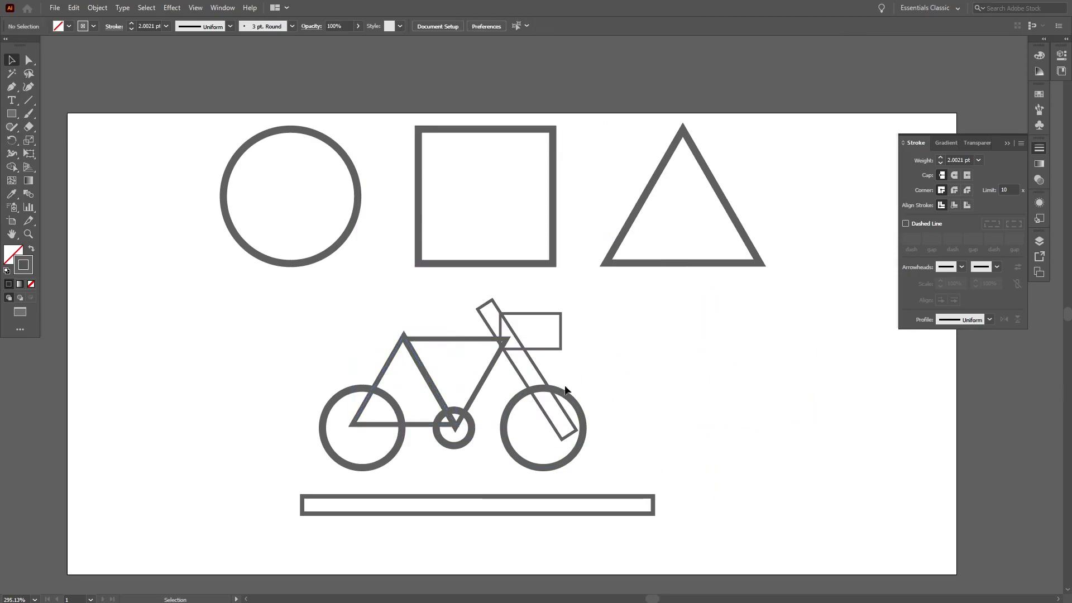
Step: Align the strokes of both frame triangles to the inside
left_click_drag(367, 323, 442, 346)
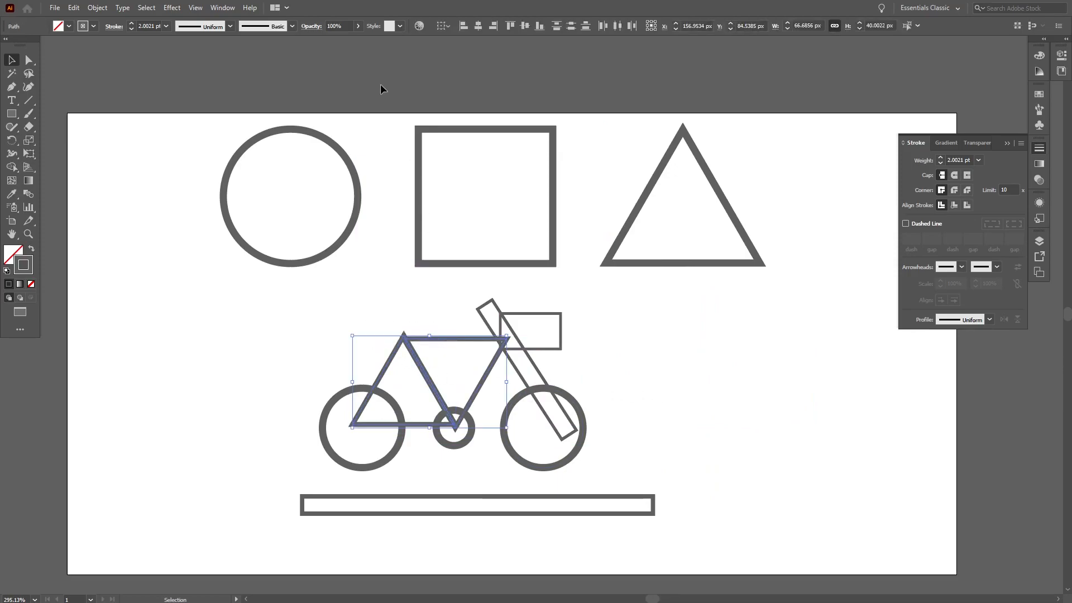
left_click(524, 26)
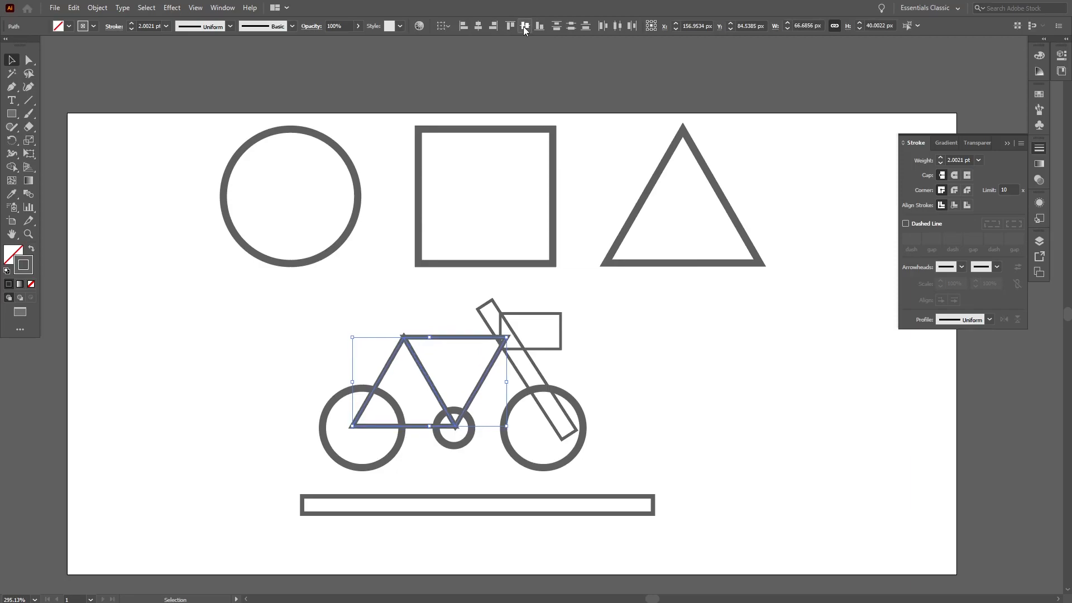
left_click(954, 206)
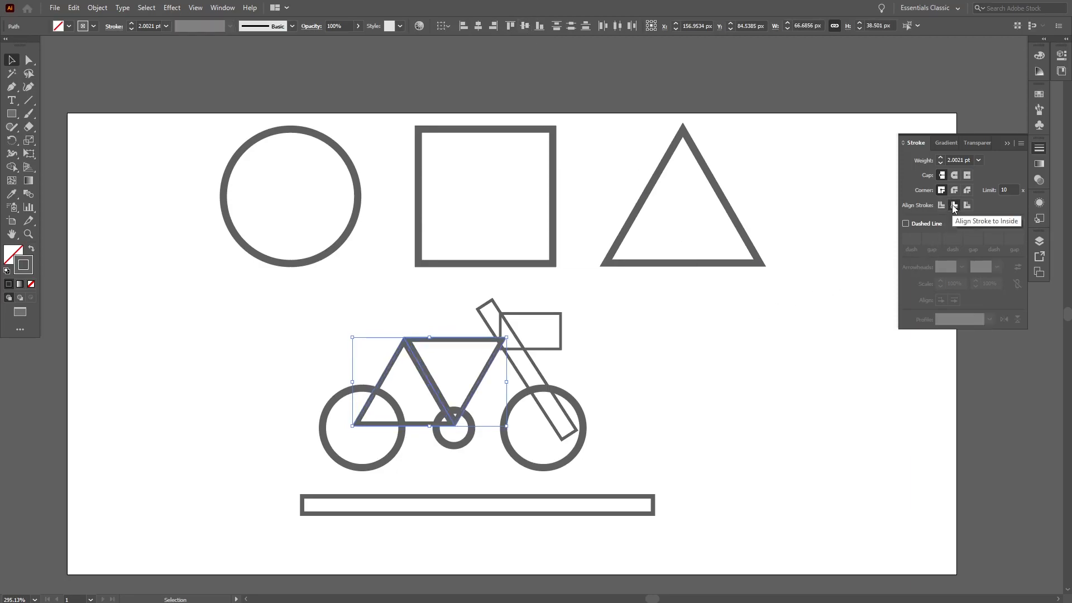
left_click(660, 462)
Step: Select the whole bicycle and align all its strokes to the inside
left_click_drag(638, 465, 274, 317)
left_click(955, 207)
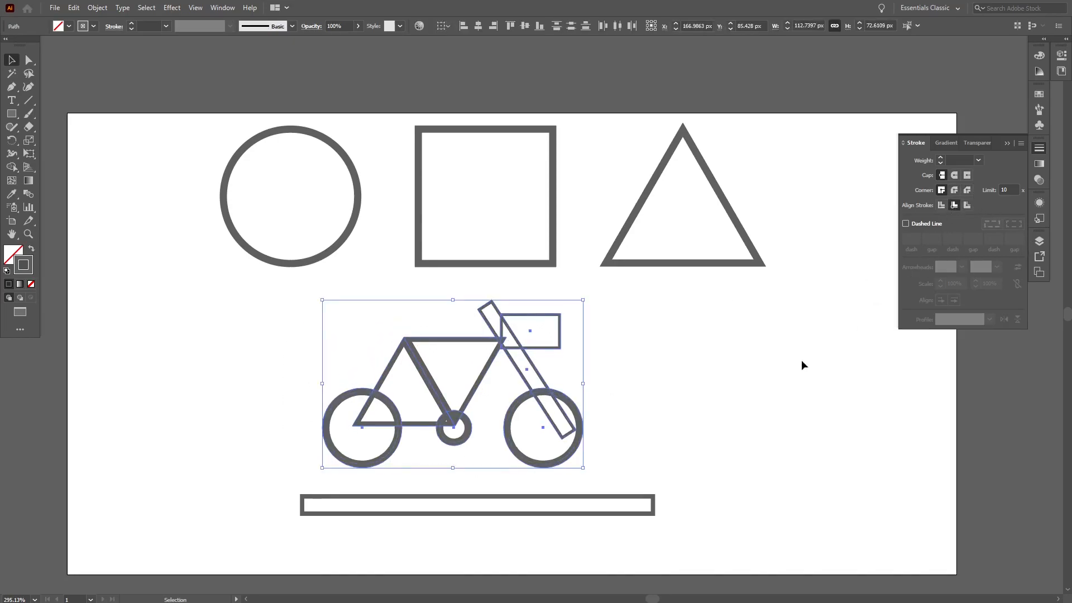
left_click(769, 383)
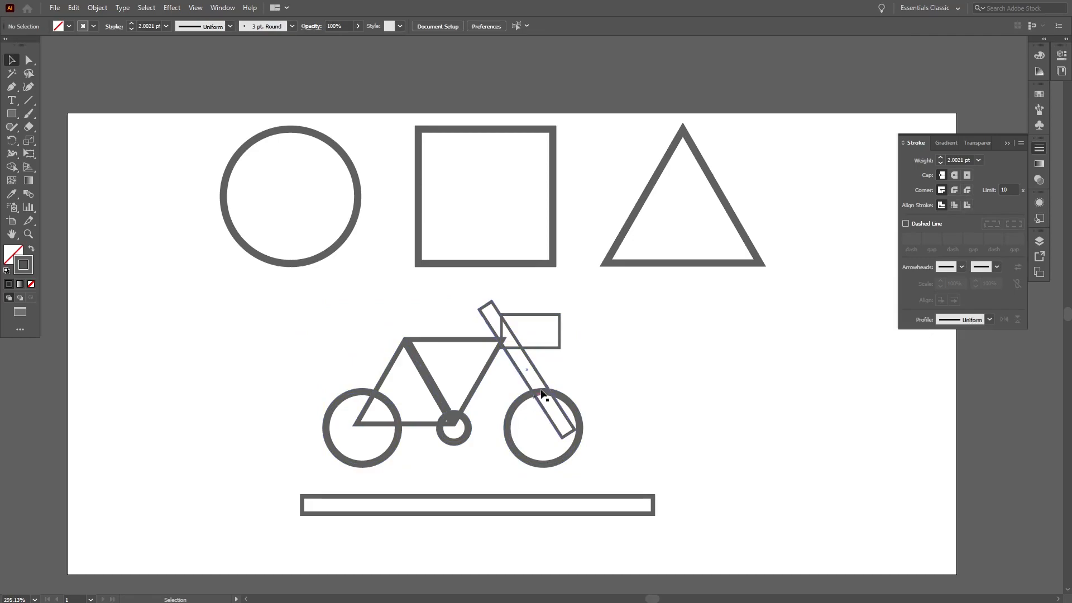
Step: Duplicate the large triangle and scale the copy into a flat triangle about 28 px by 14 px beside the bicycle
left_click(674, 267)
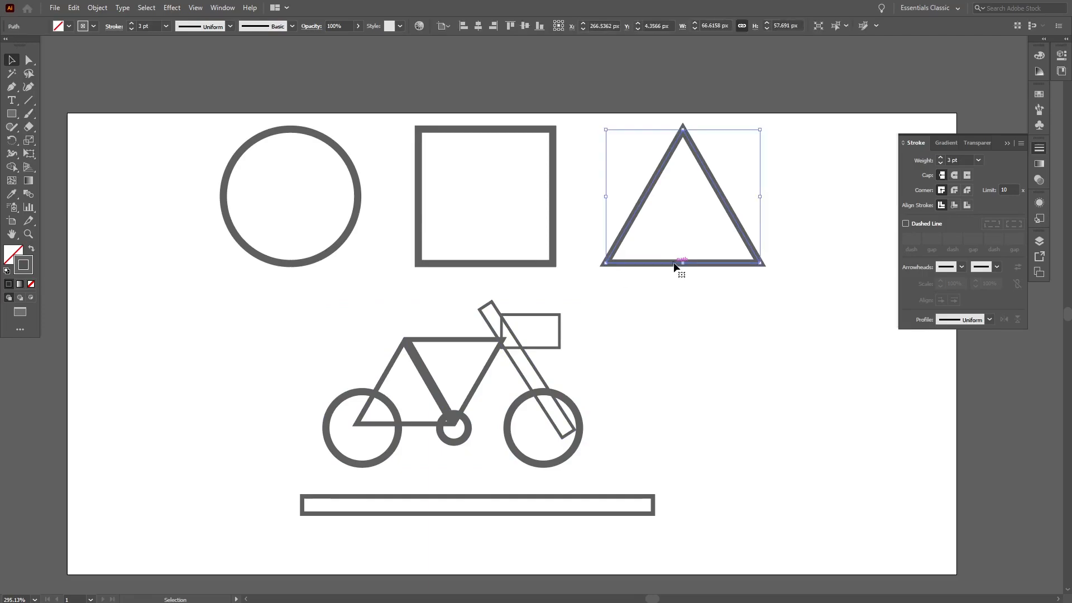
left_click_drag(678, 267, 782, 445)
left_click_drag(786, 314, 789, 418)
left_click_drag(863, 431, 775, 426)
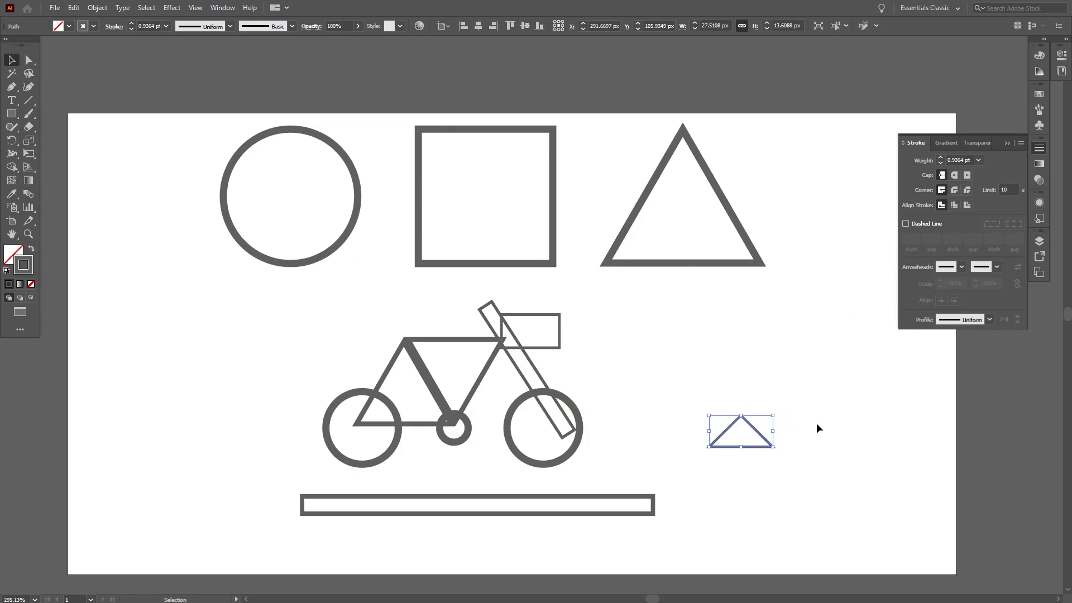
left_click(830, 424)
key("a")
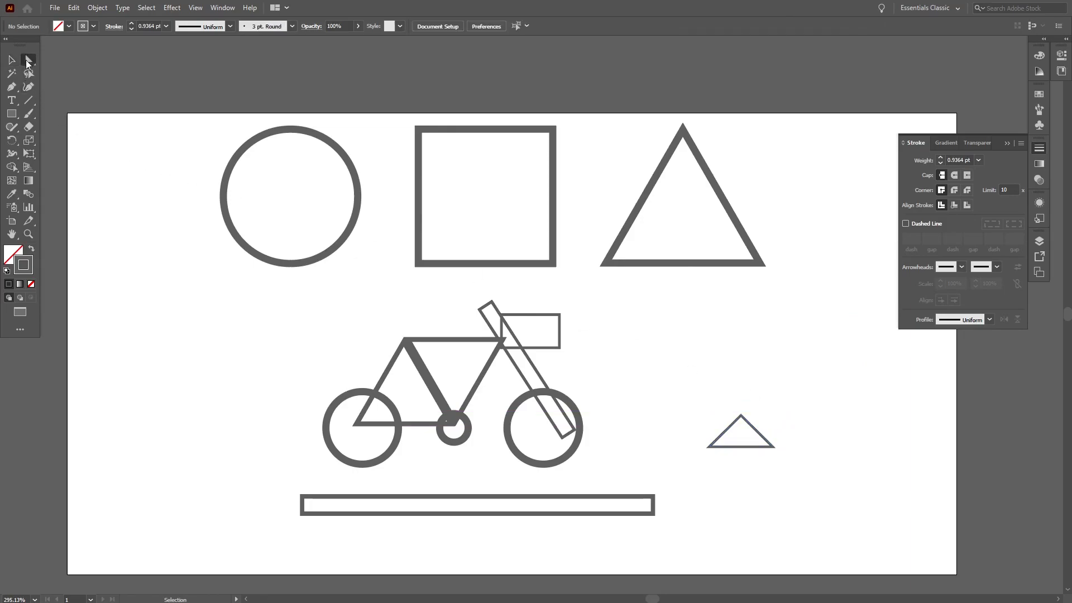
left_click_drag(741, 415, 720, 383)
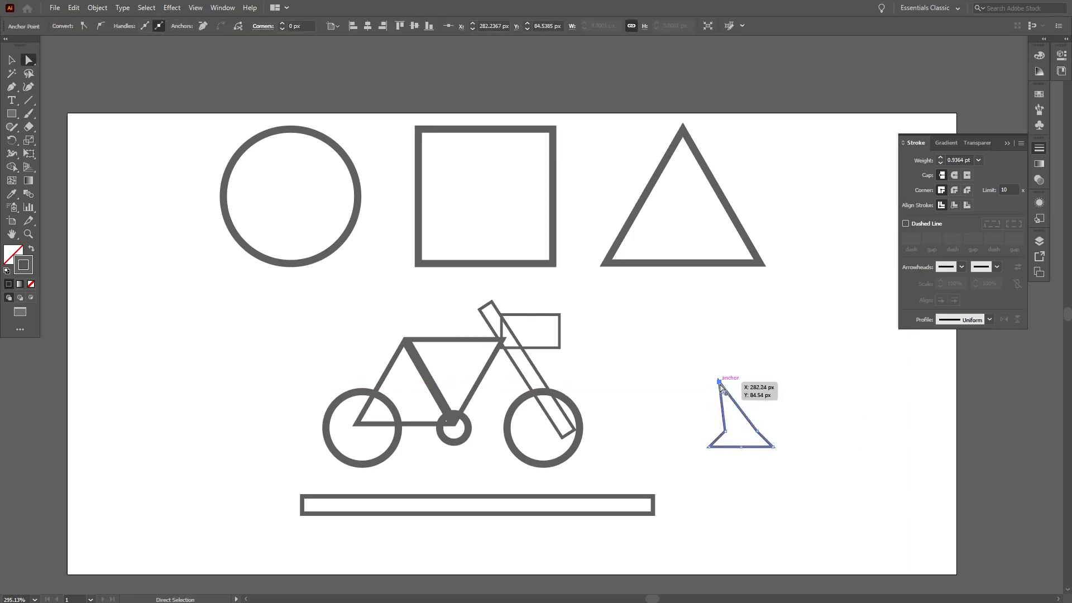
key("ctrl+z")
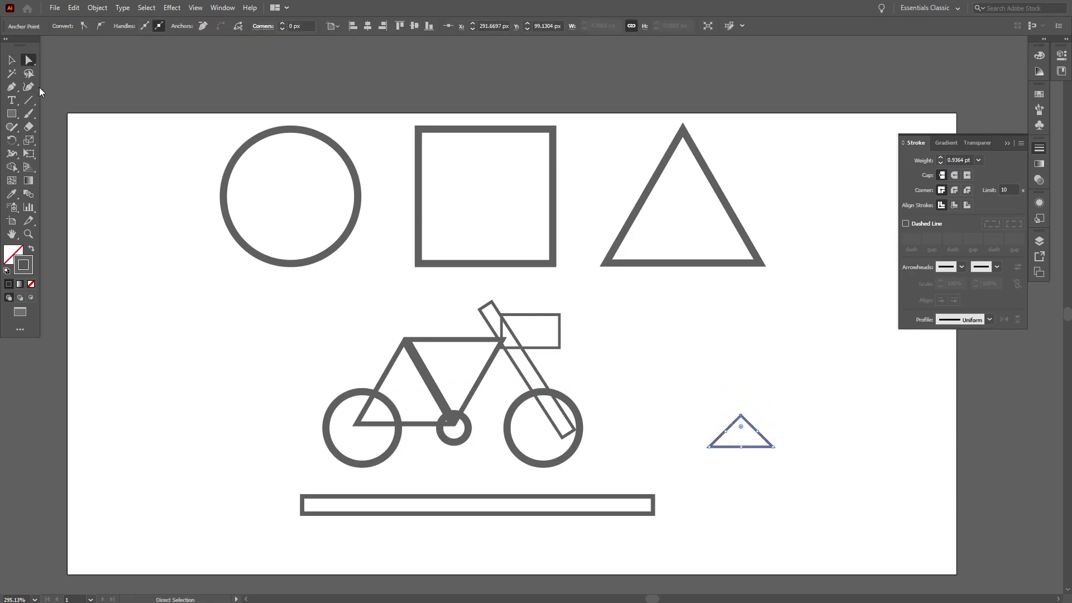
Step: Drag the small triangle's apex down and to the left to flatten it into a seat shape
left_click(12, 88)
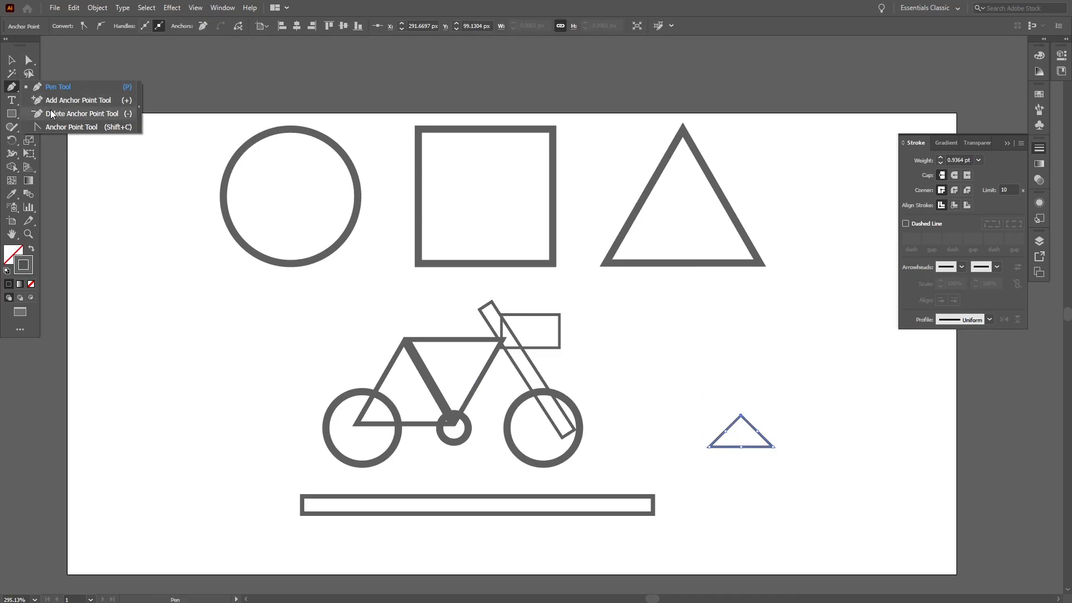
left_click(82, 114)
left_click(29, 60)
left_click_drag(744, 417, 722, 426)
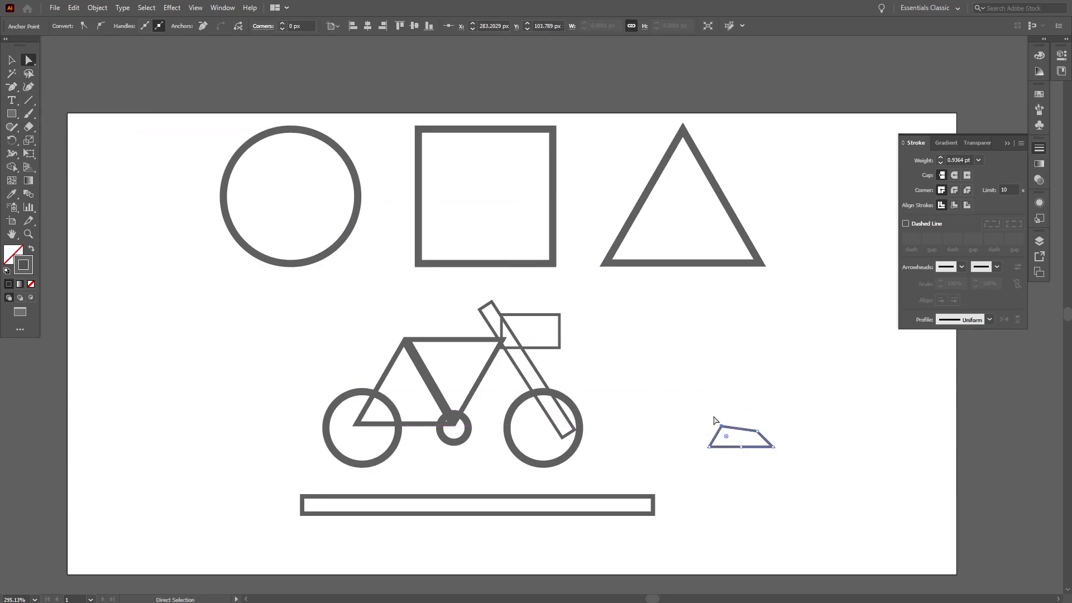
Step: Delete the extra anchor point from the seat shape so it becomes a triangle again
left_click(757, 431)
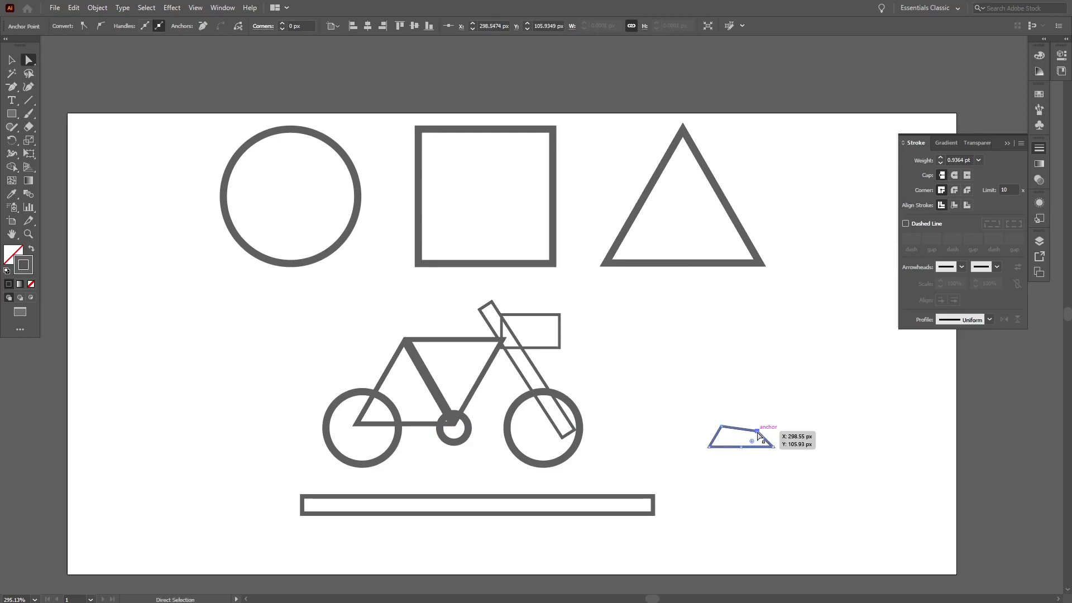
left_click(12, 86)
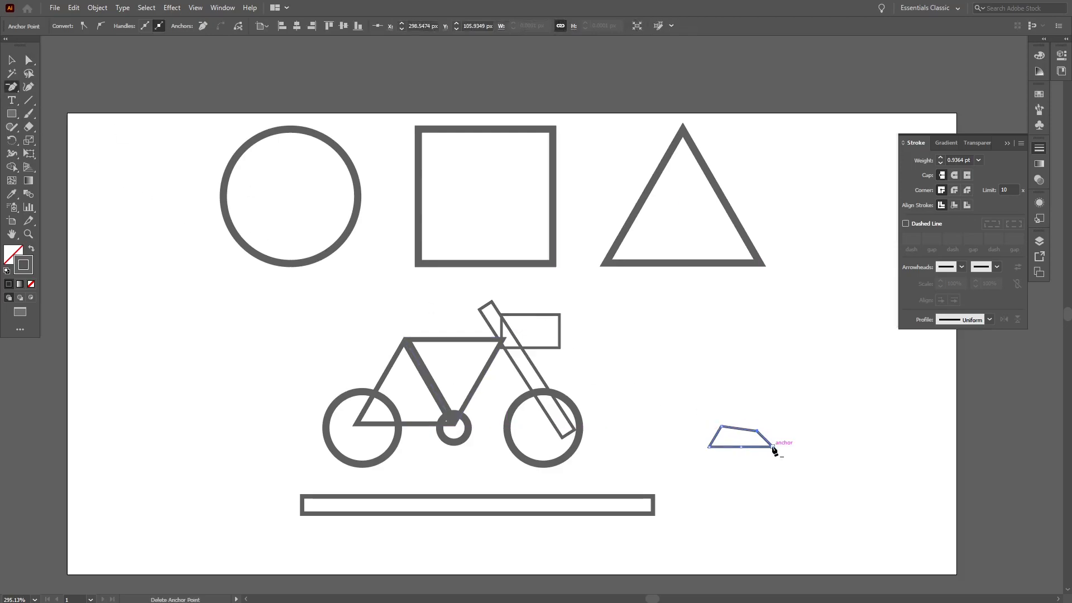
left_click(754, 430)
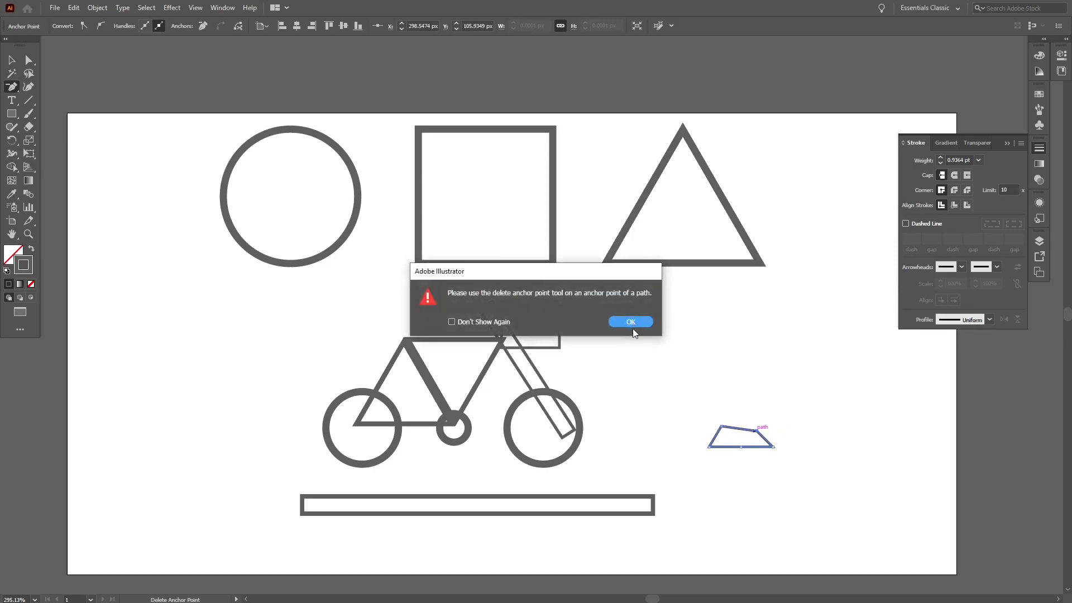
left_click(632, 325)
left_click(758, 432)
left_click(12, 60)
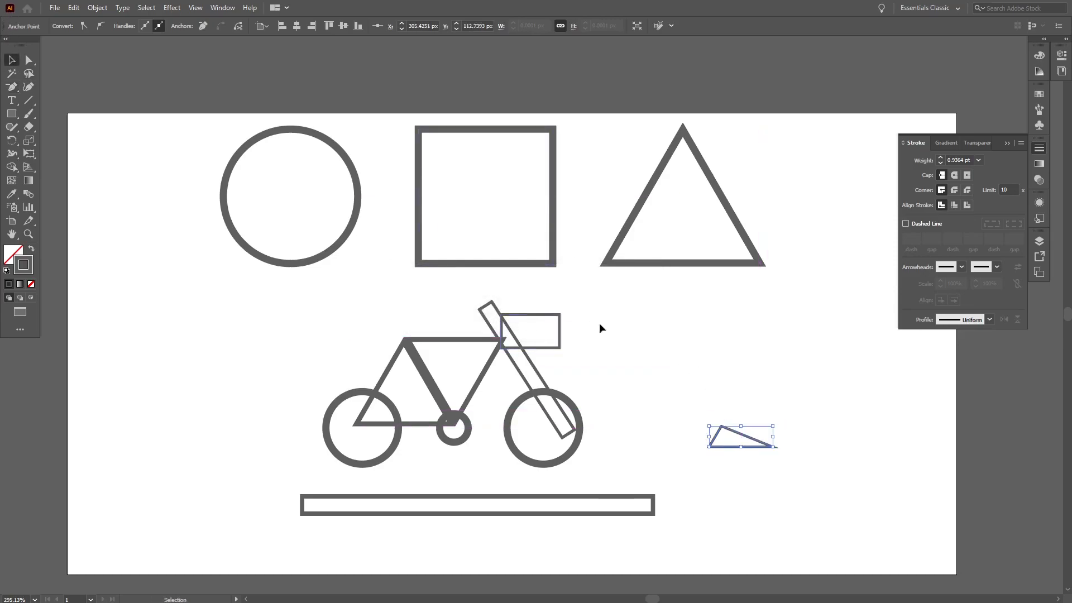
Step: Move the seat triangle onto the top of the bicycle frame
left_click(763, 421)
left_click_drag(743, 432, 408, 331)
left_click(714, 475)
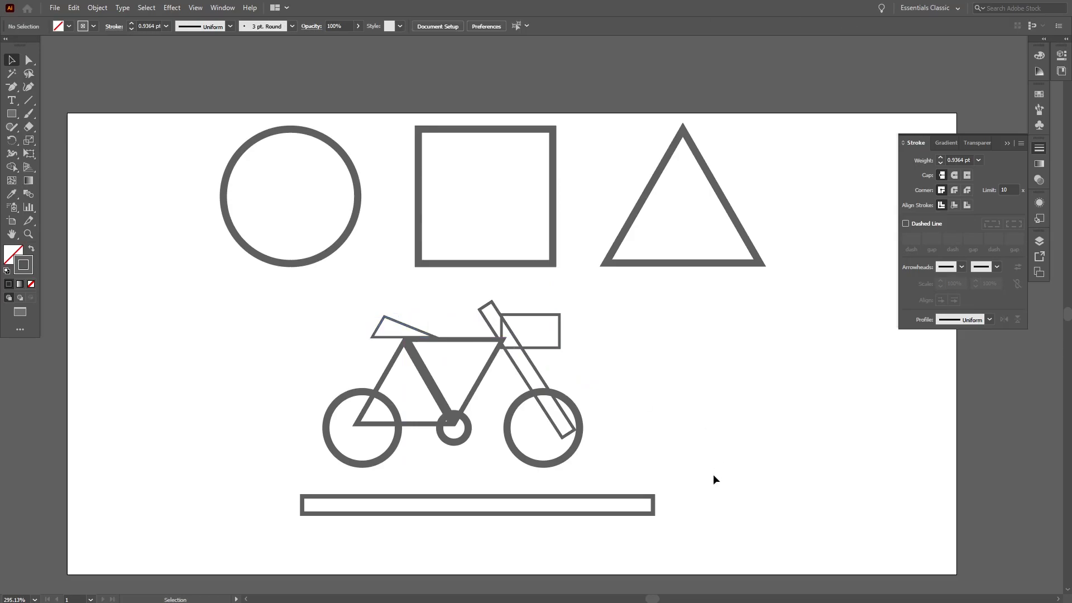
Step: Move the whole bicycle down so its wheels rest on the ground bar
left_click_drag(657, 465, 283, 313)
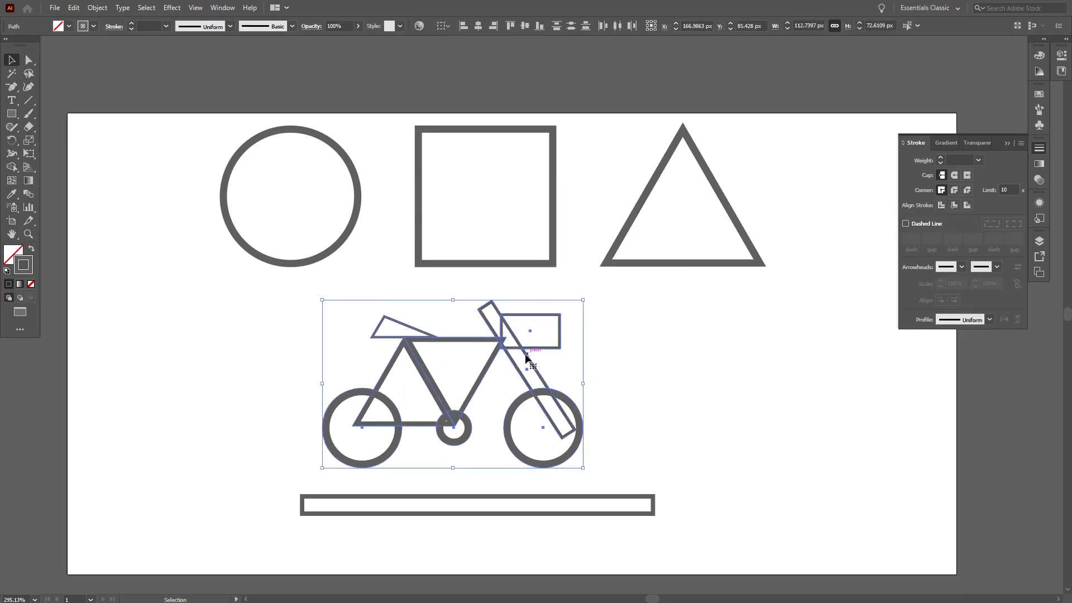
left_click_drag(530, 370, 551, 386)
left_click(697, 416)
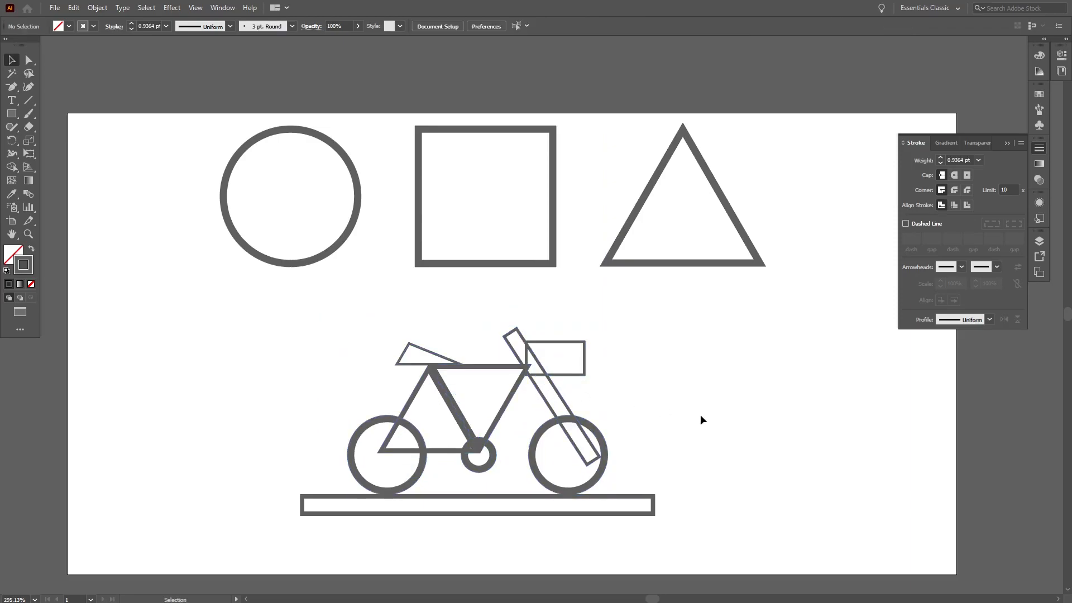
Step: Select the bicycle and ground bar, set their stroke weight to 3 pt and align the strokes to the inside
left_click_drag(702, 525, 744, 445)
left_click_drag(695, 511, 272, 311)
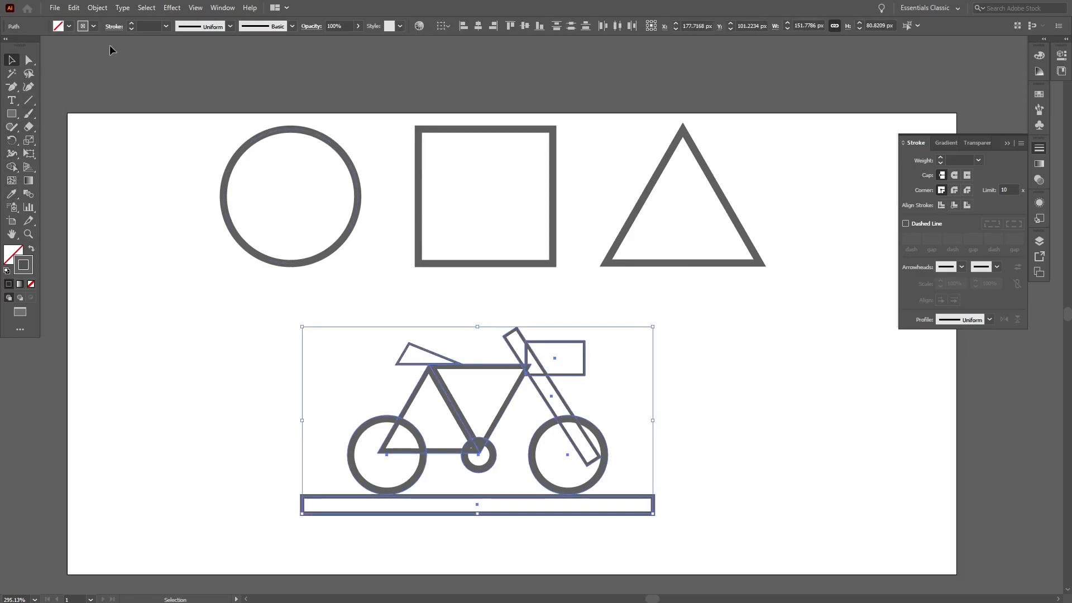
left_click(131, 24)
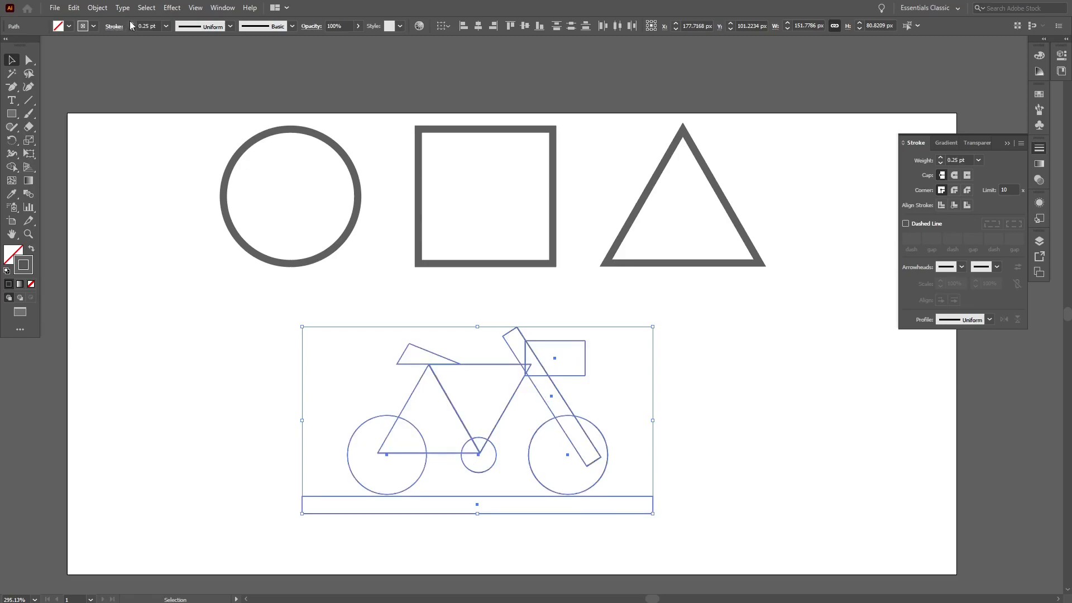
left_click(979, 160)
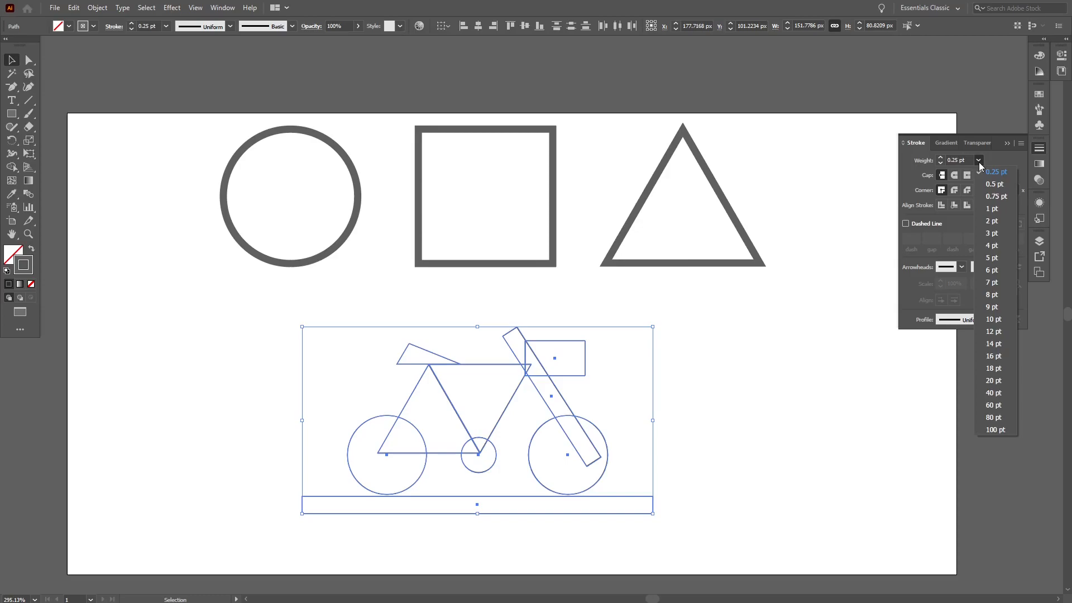
left_click(993, 256)
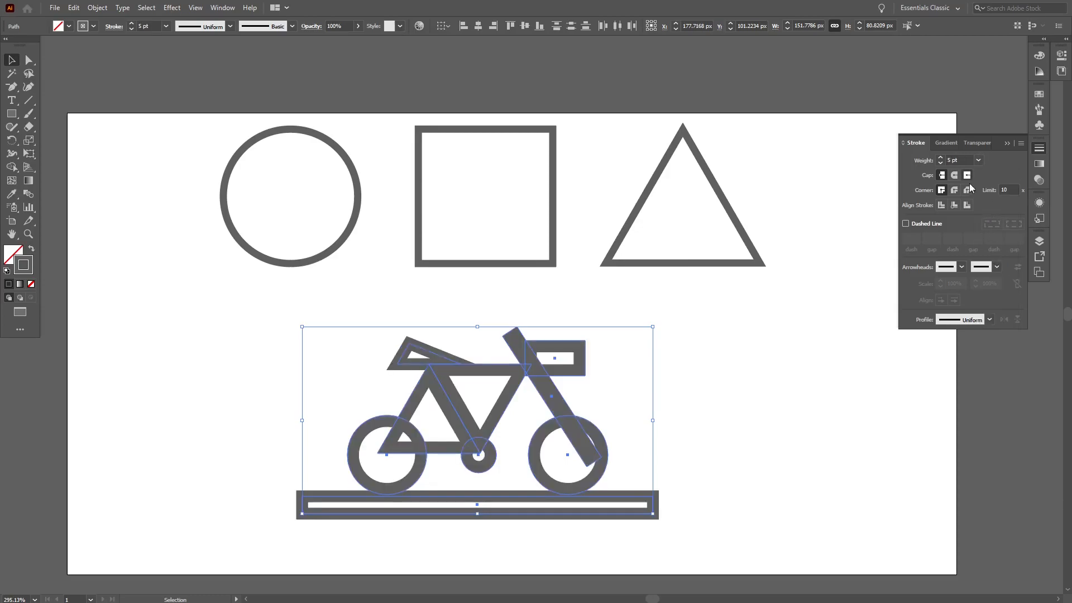
left_click(955, 205)
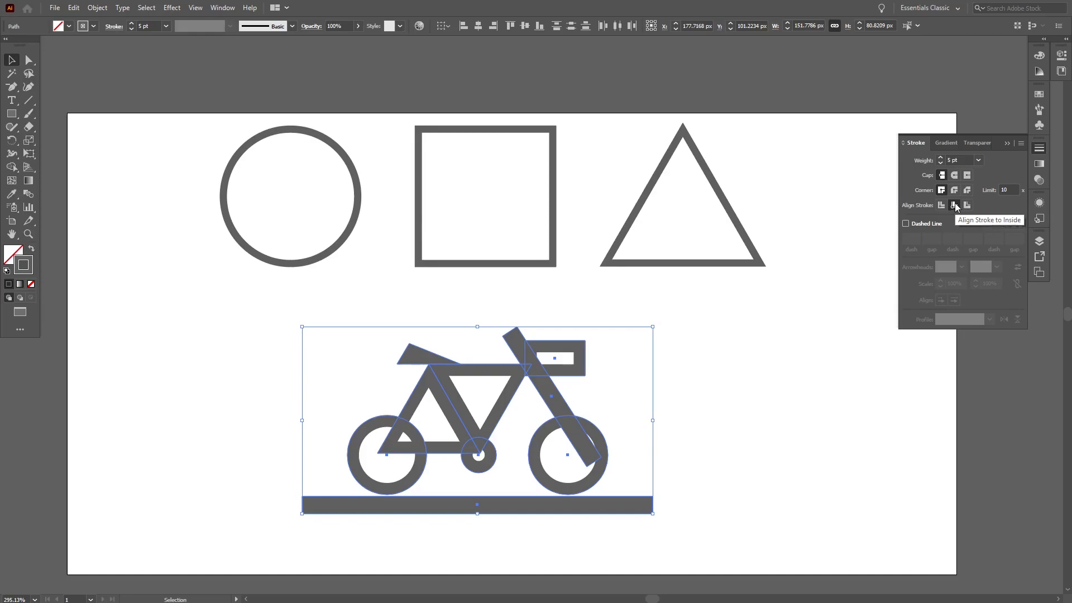
left_click(941, 163)
left_click(940, 163)
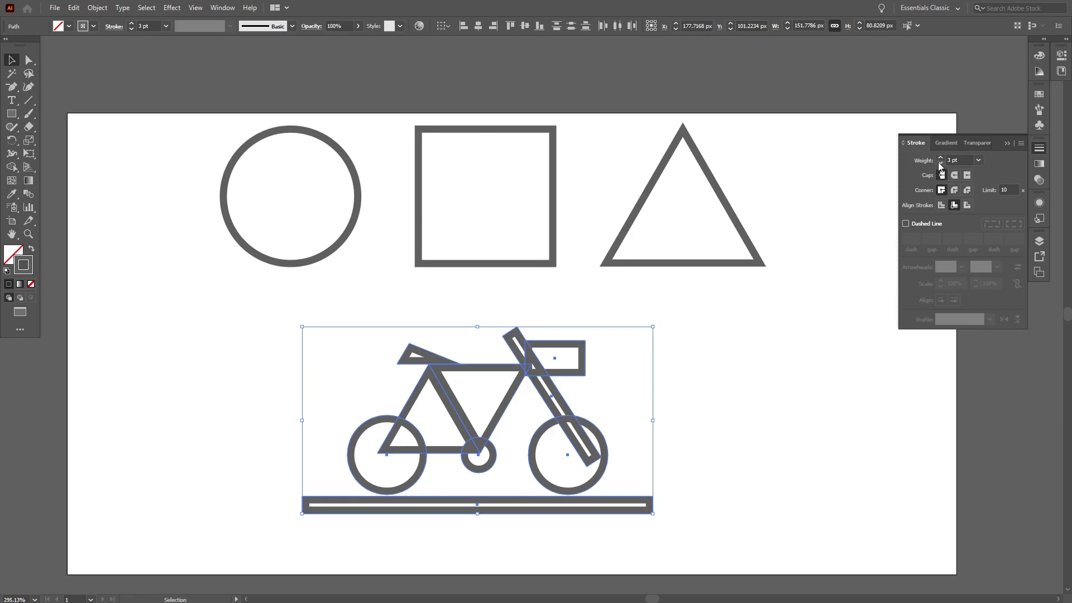
left_click(940, 163)
left_click(960, 189)
left_click(942, 190)
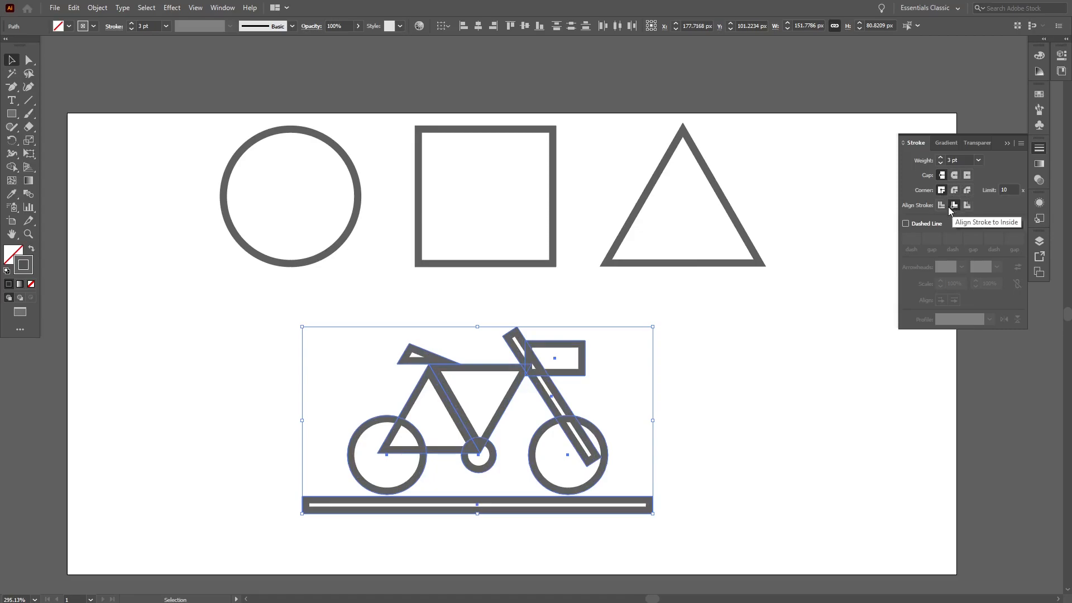
left_click(967, 205)
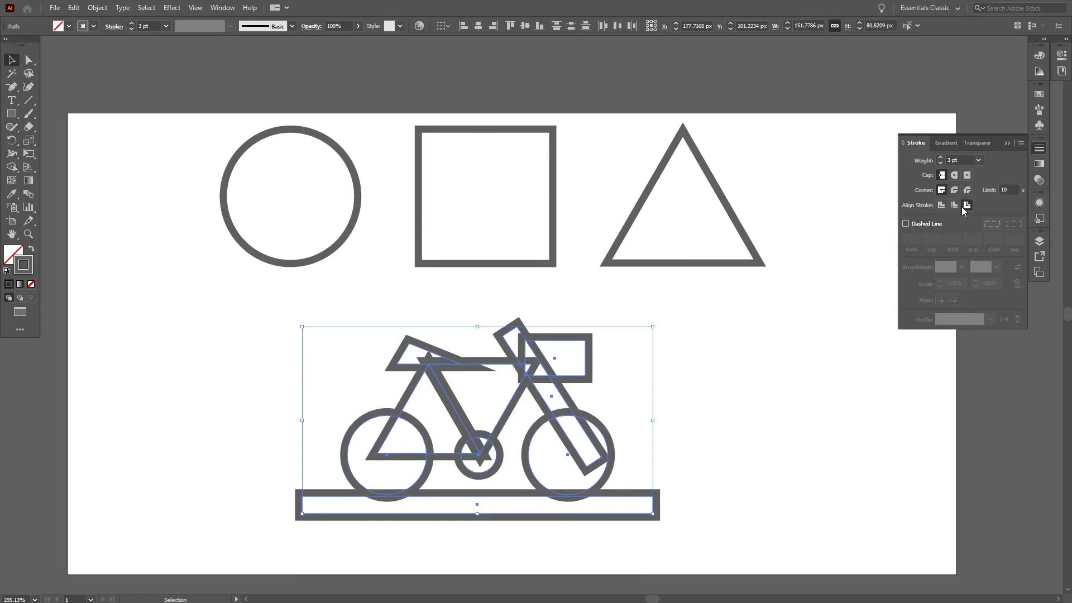
left_click(954, 206)
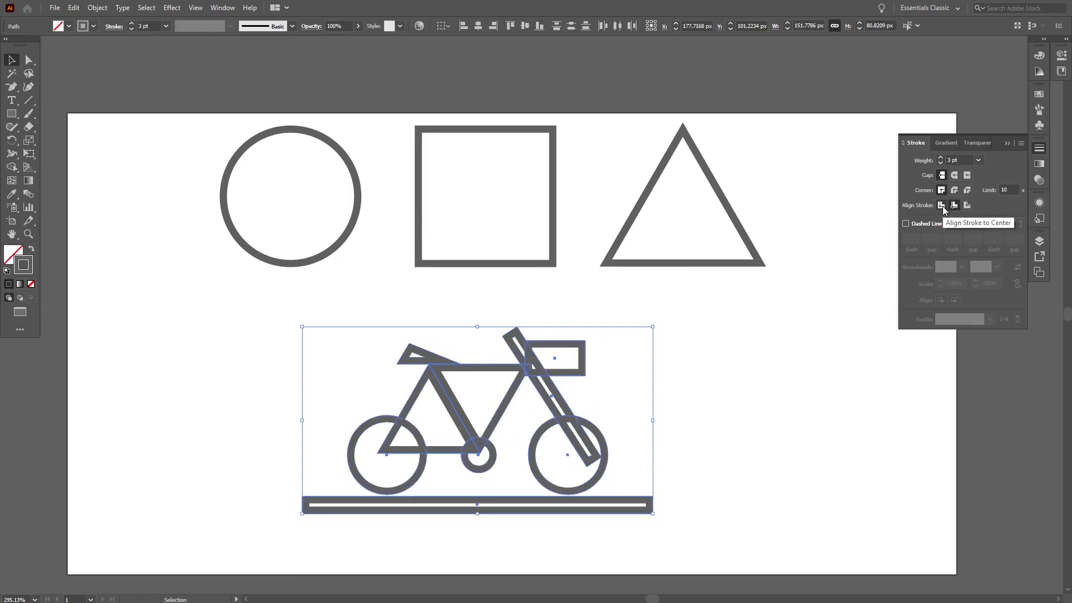
Step: Move the right wheel slightly further to the right
left_click(776, 358)
left_click_drag(602, 466, 623, 467)
left_click(702, 456)
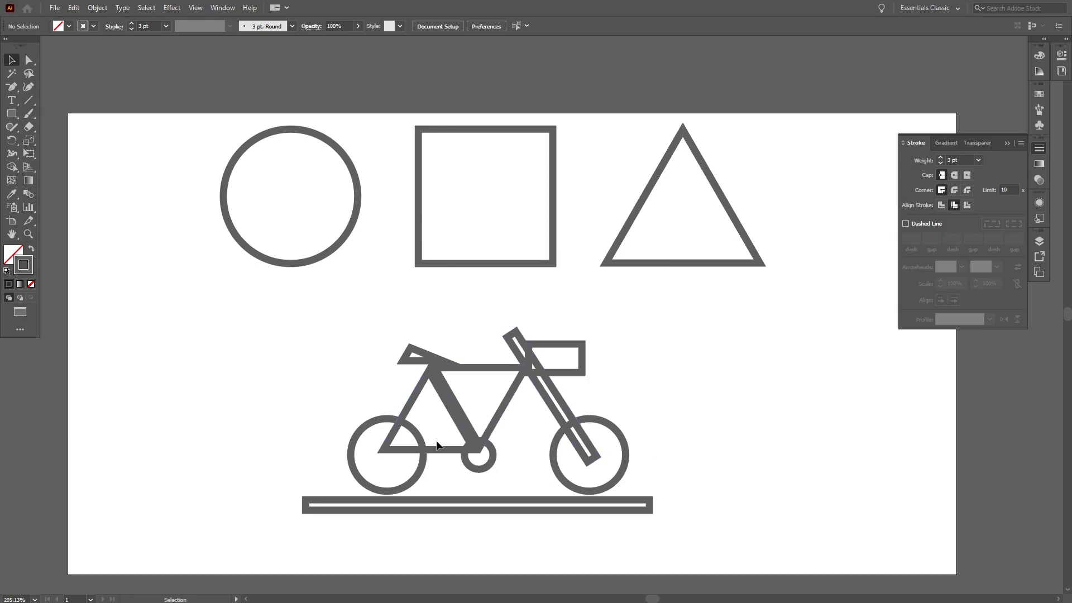
Step: Nudge the frame triangle slightly right and move the seat triangle up and to the right
left_click_drag(444, 453, 449, 452)
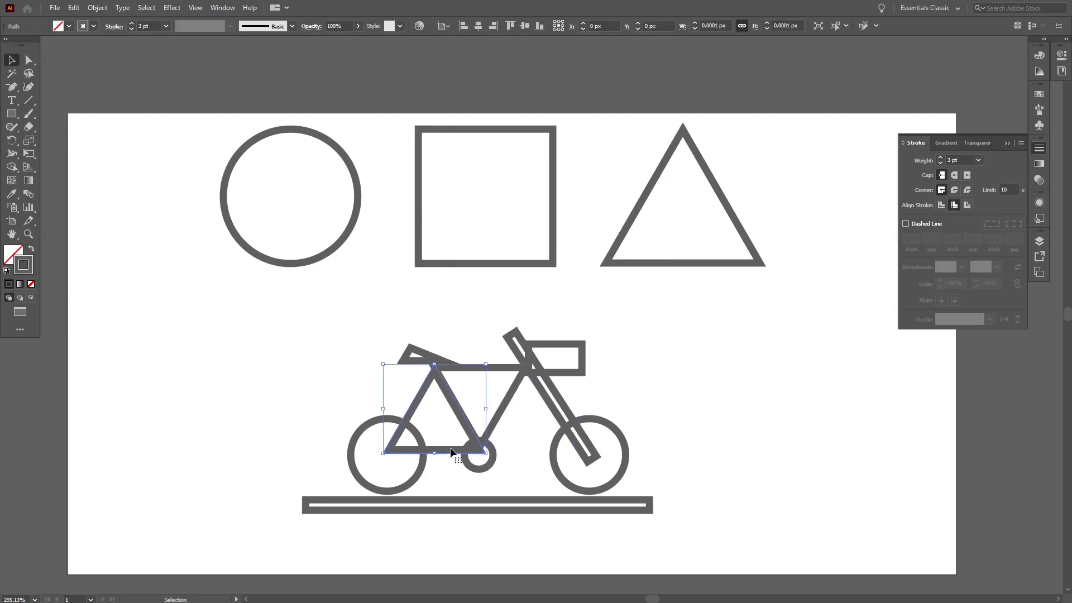
left_click(453, 484)
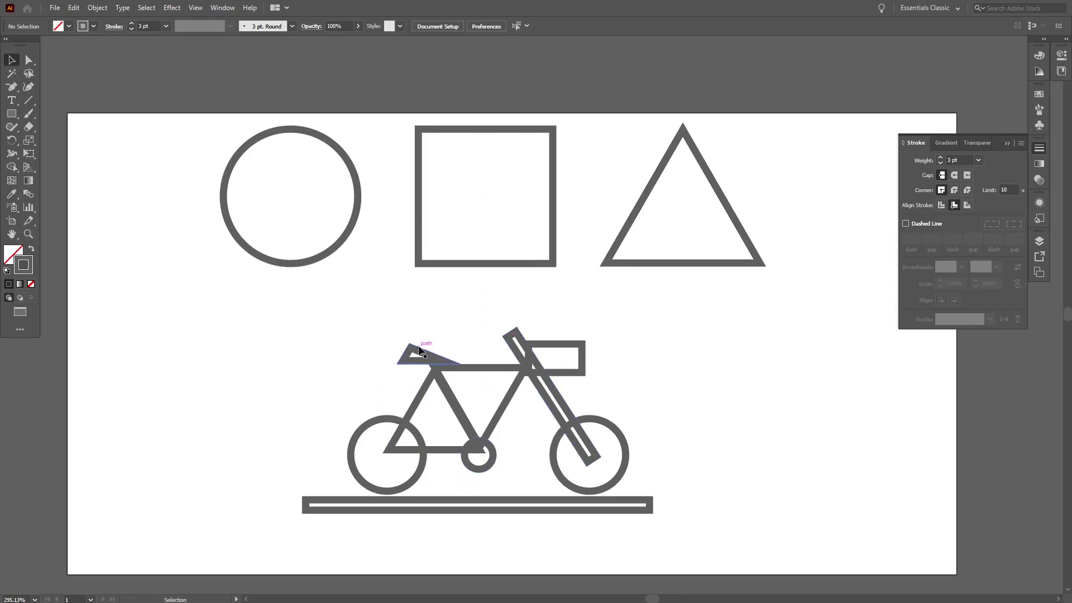
left_click_drag(417, 351, 439, 338)
left_click(445, 320)
Step: Reapply a uniform 3 pt stroke weight to the entire bicycle drawing
left_click_drag(369, 370, 681, 535)
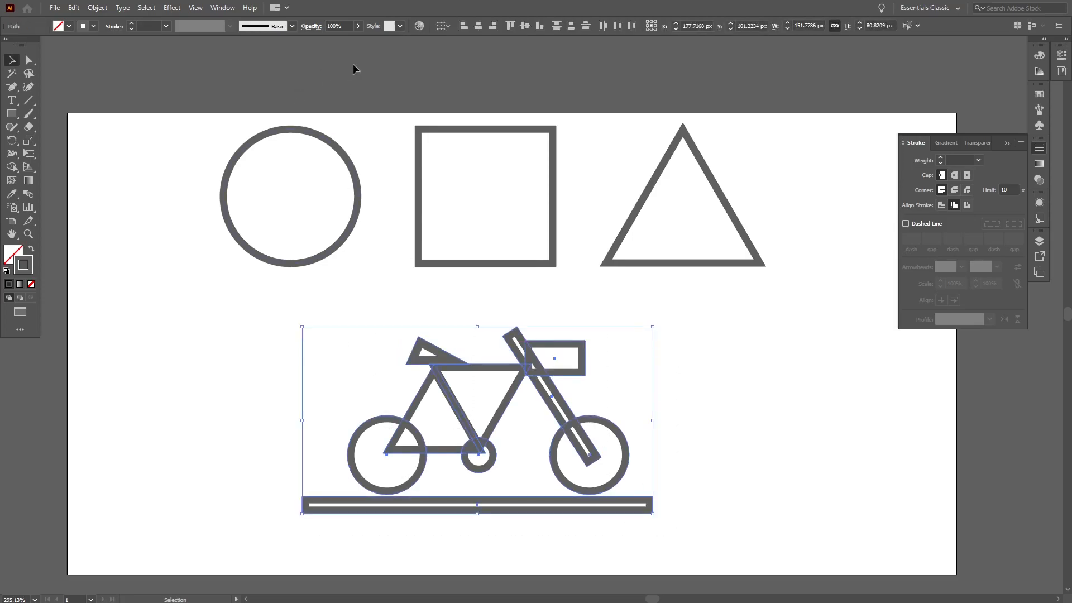
left_click(132, 24)
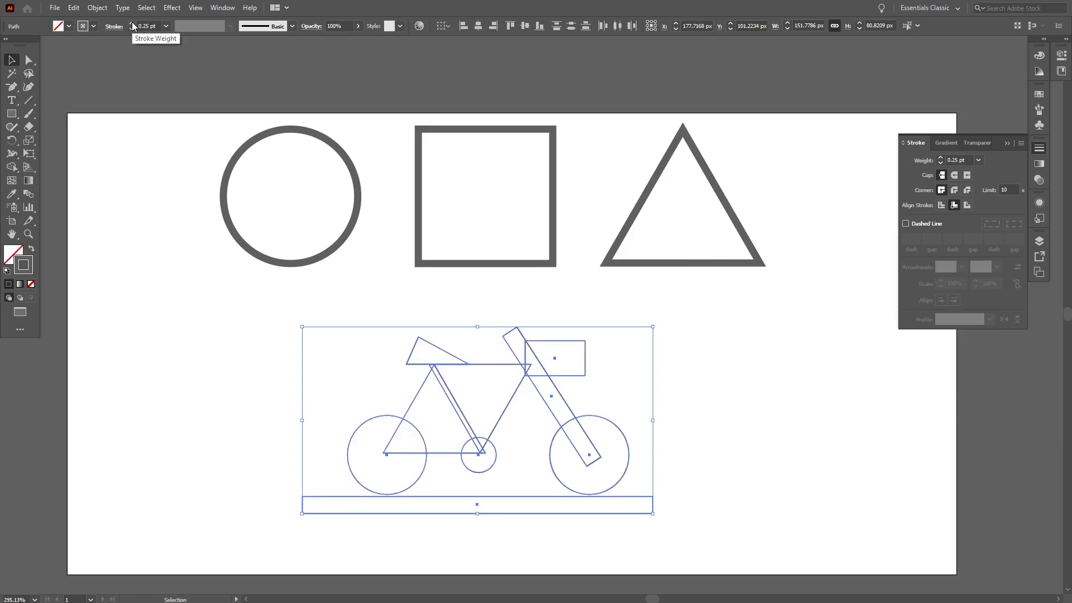
left_click(132, 23)
left_click(132, 23)
left_click(132, 23)
left_click(132, 23)
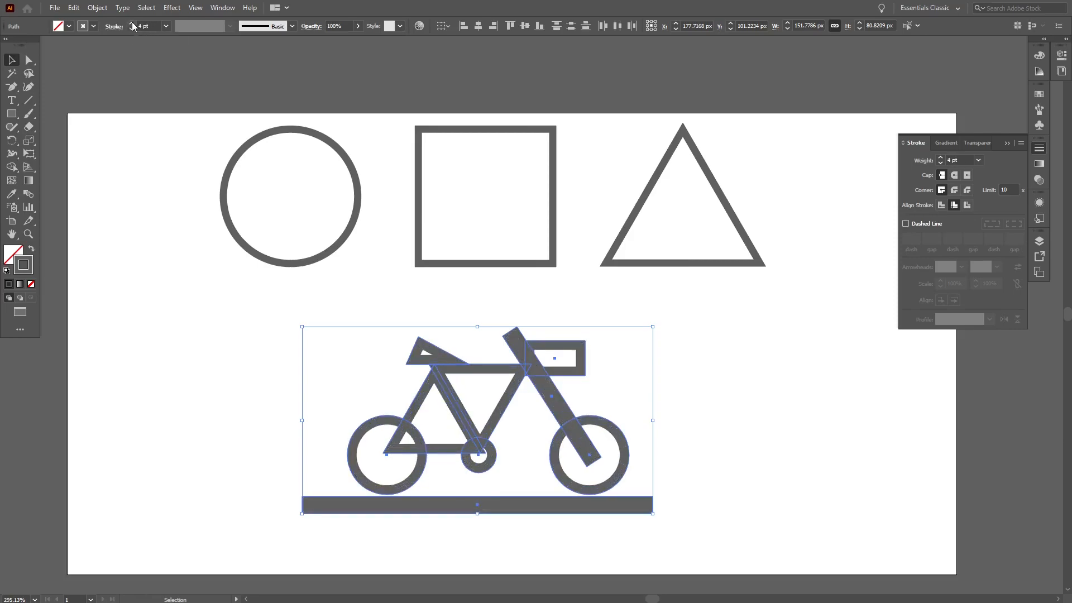
left_click(133, 29)
left_click(284, 413)
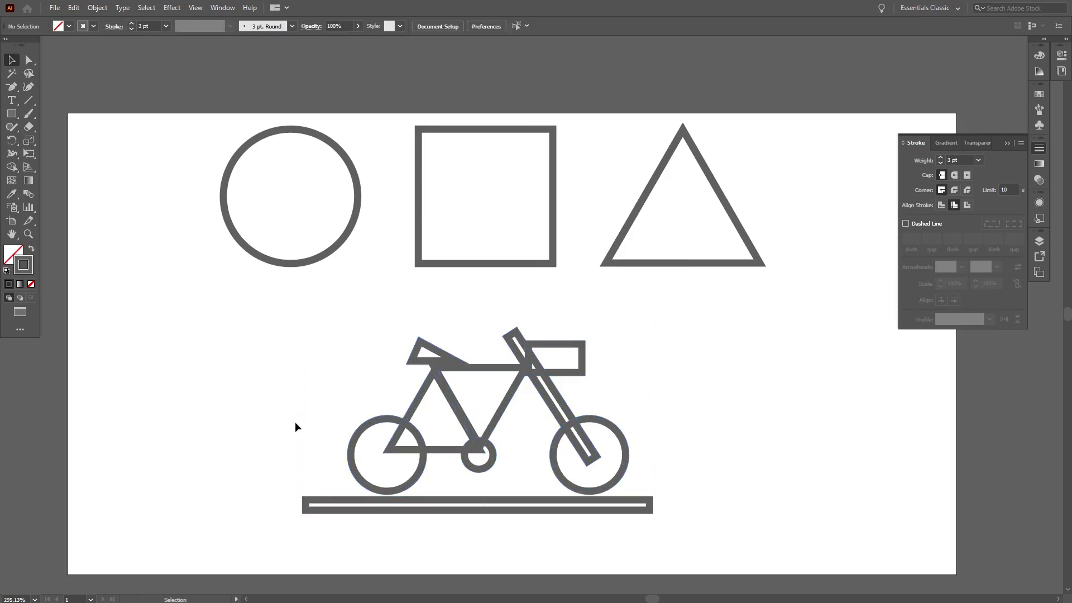
Step: Reposition the bicycle slightly to the left along the ground bar, nudging it back a few steps right
left_click_drag(635, 473, 275, 312)
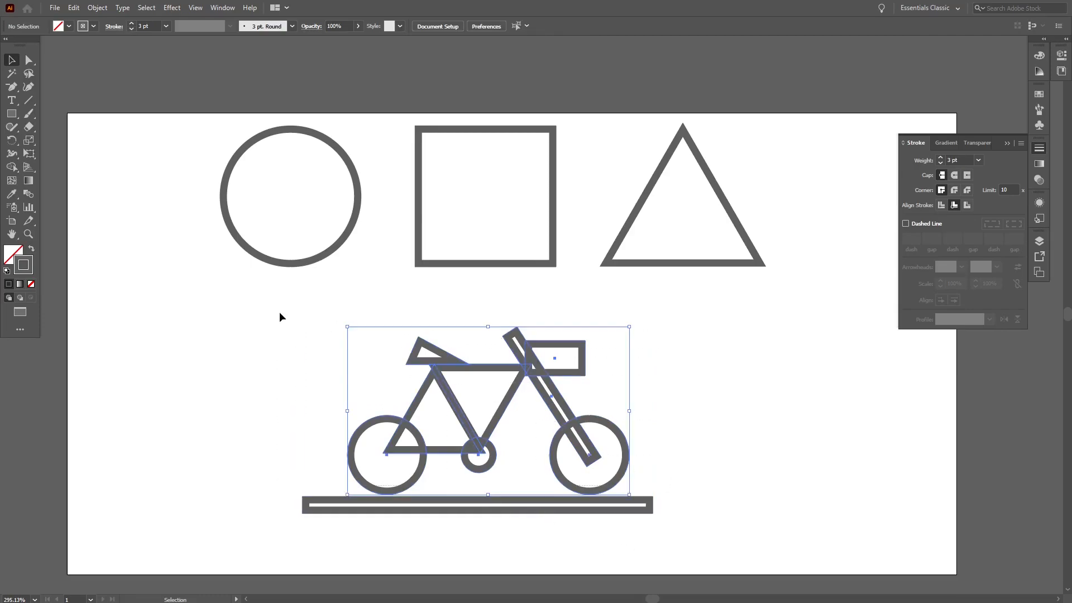
left_click_drag(568, 378, 543, 375)
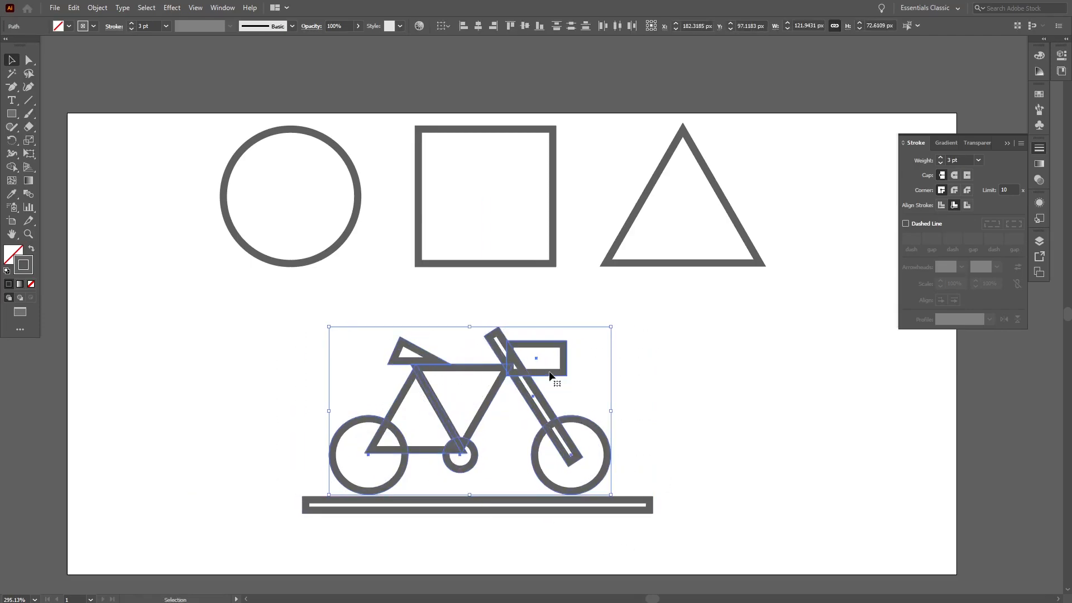
key("Right")
key("Right")
key("Right")
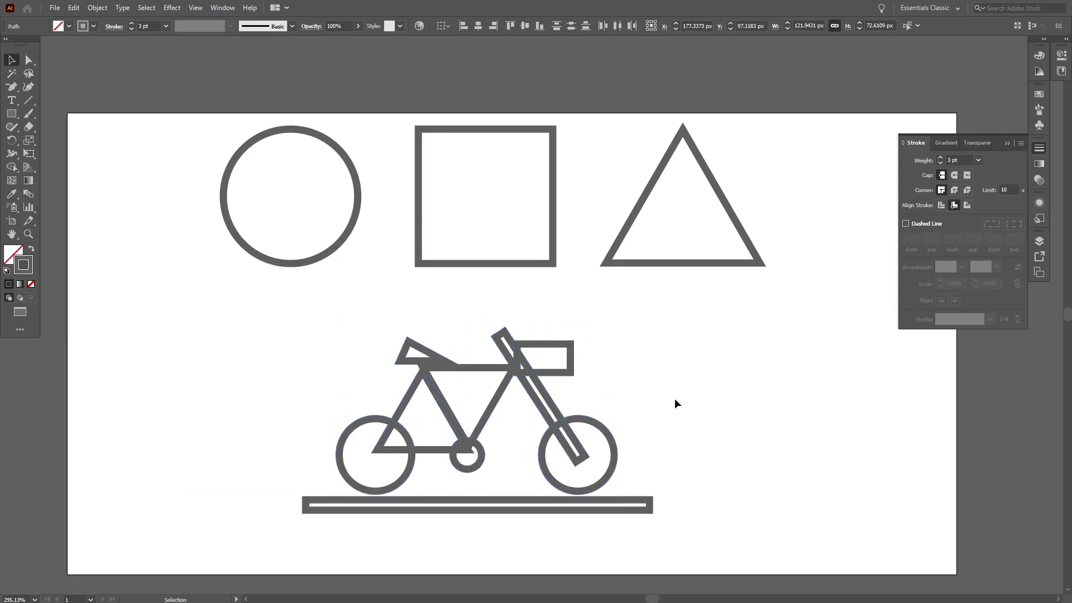
left_click(675, 400)
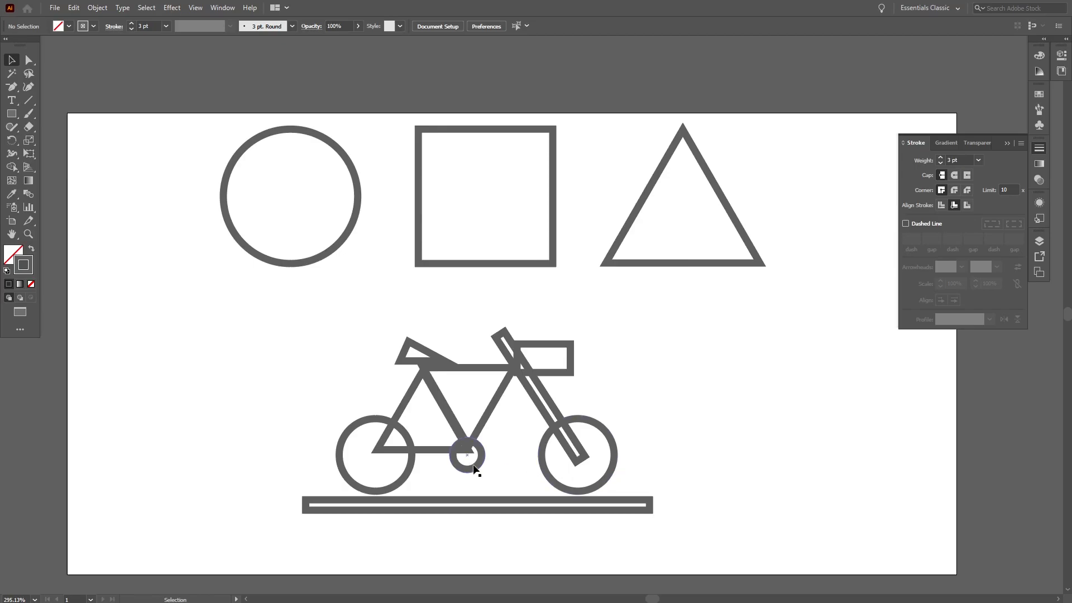
Step: Nudge the small crank circle up slightly and apply Outline Stroke to the whole drawing
left_click_drag(474, 469, 476, 461)
left_click_drag(721, 493, 617, 466)
left_click_drag(749, 519, 246, 307)
left_click(103, 8)
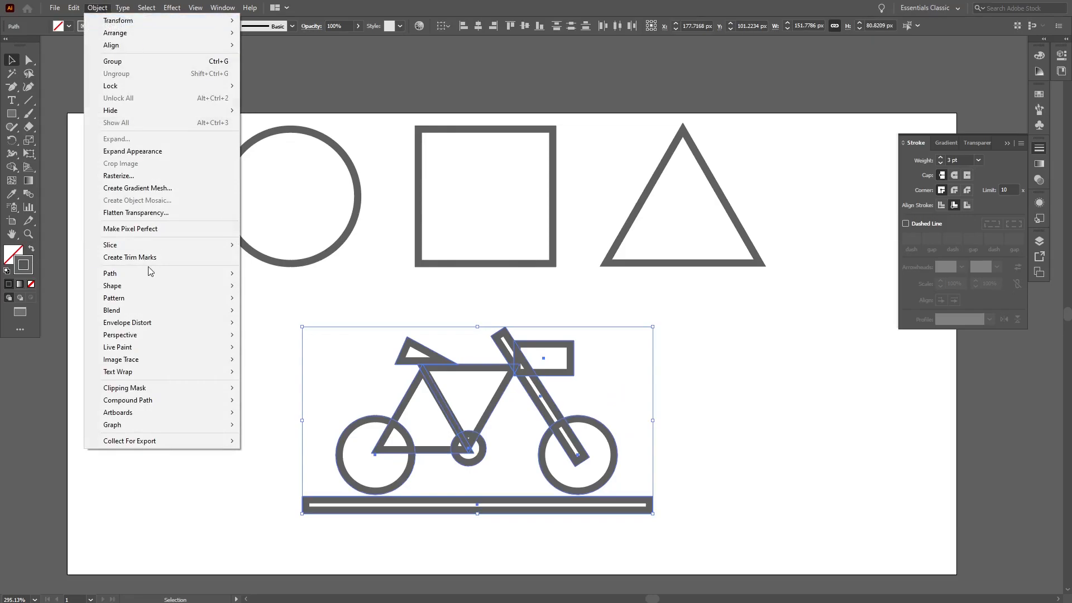
mouse_move(162, 274)
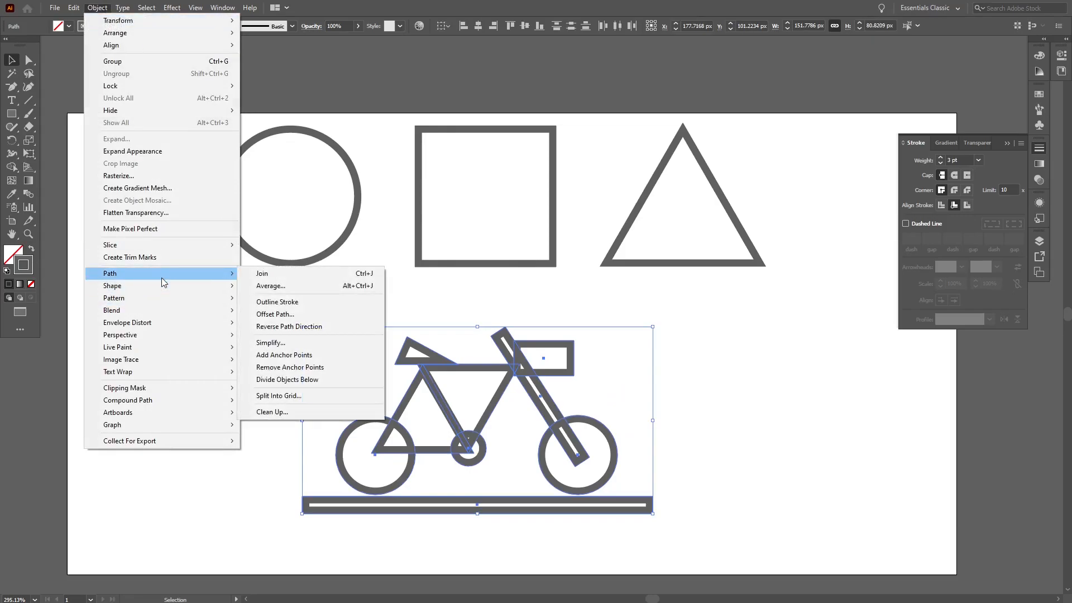
left_click(301, 307)
left_click(279, 413)
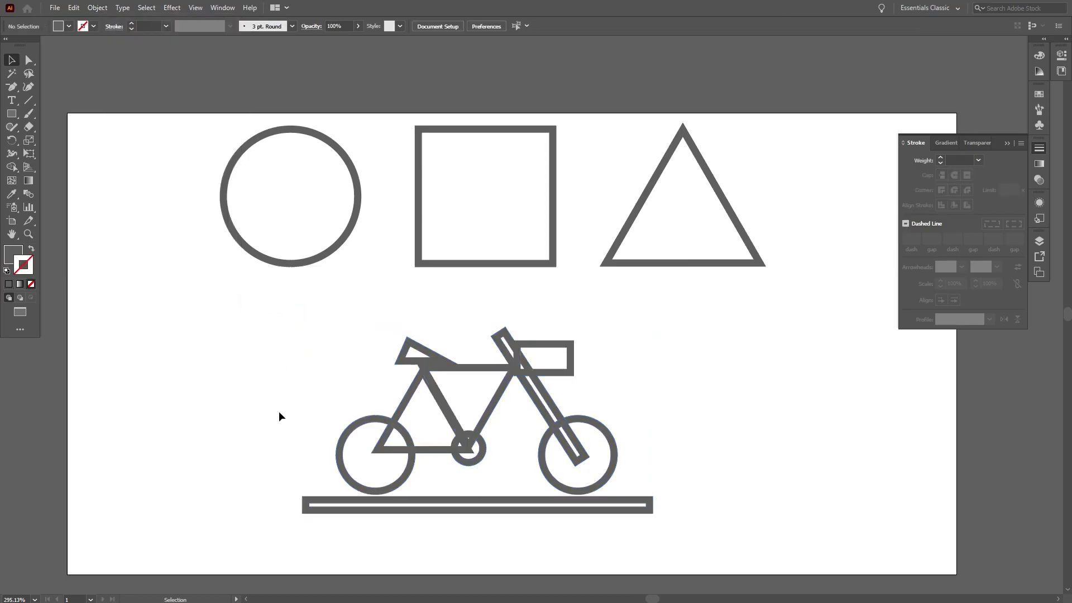
Step: Select the outlined bicycle and use the Shape Builder on the area inside the small crank circle
left_click_drag(296, 335, 756, 547)
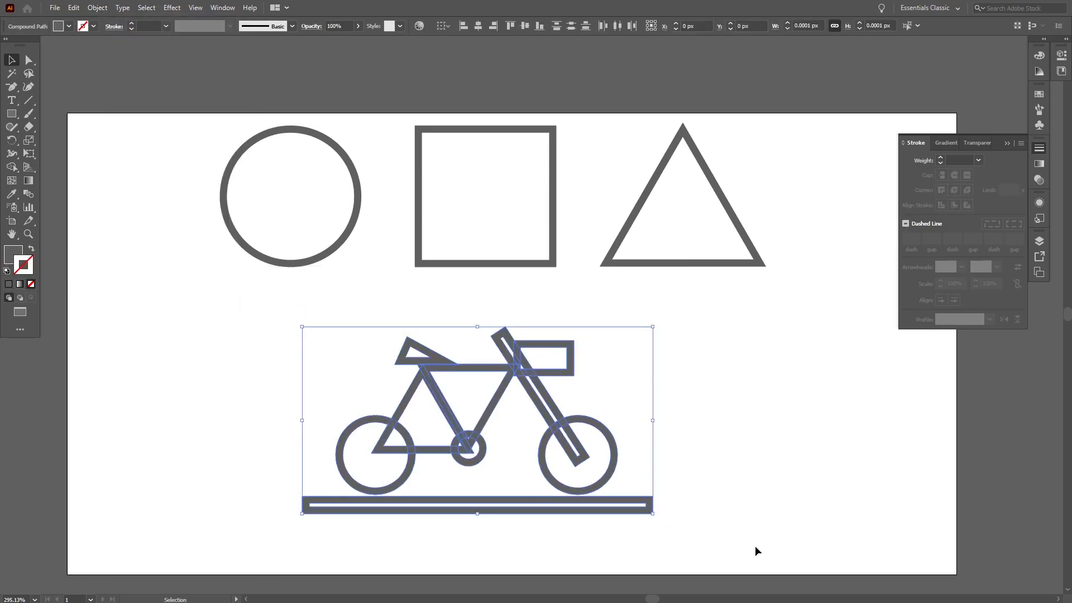
left_click(791, 305)
left_click_drag(791, 305, 227, 136)
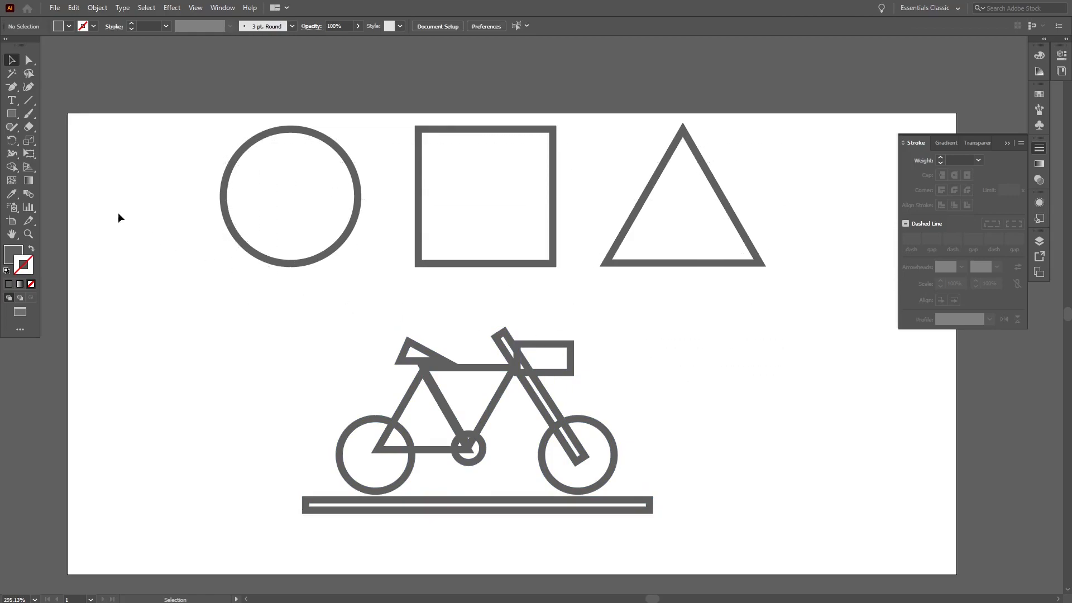
left_click(13, 166)
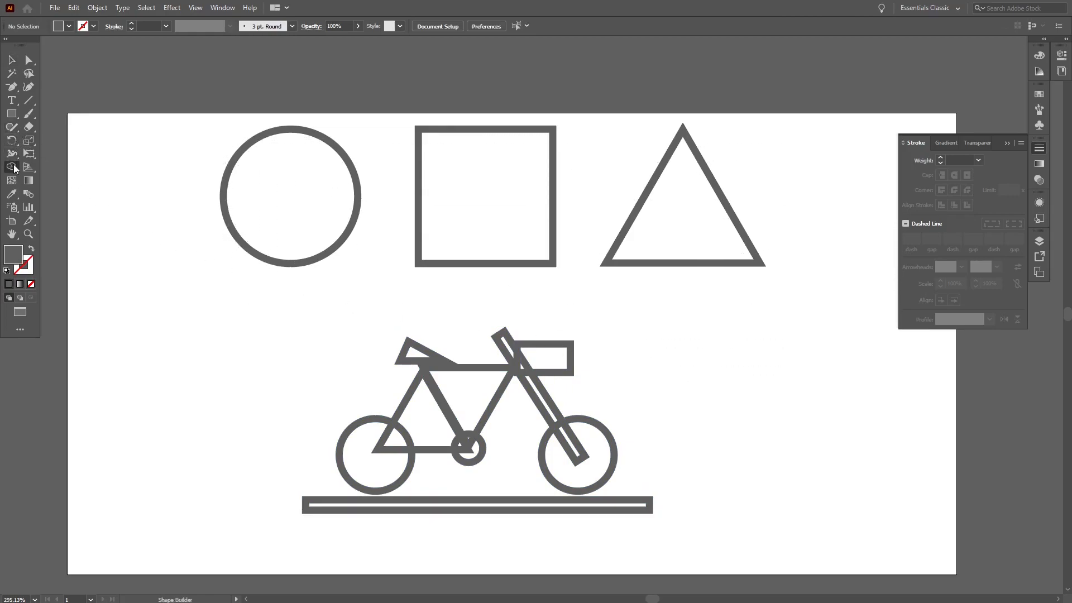
left_click(12, 62)
left_click_drag(692, 526, 323, 335)
left_click(16, 168)
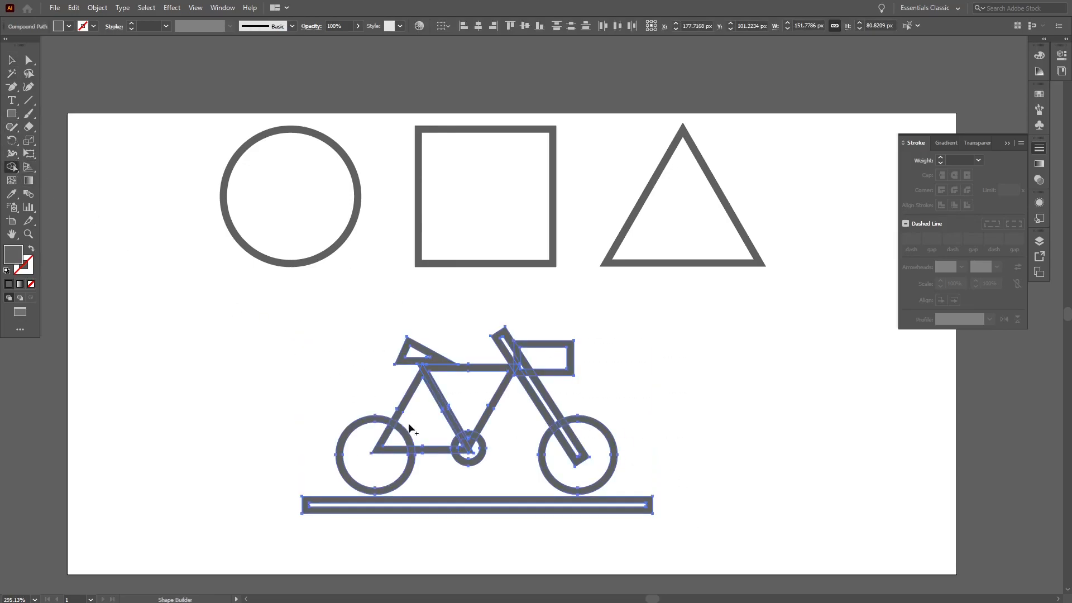
key("ctrl+plus")
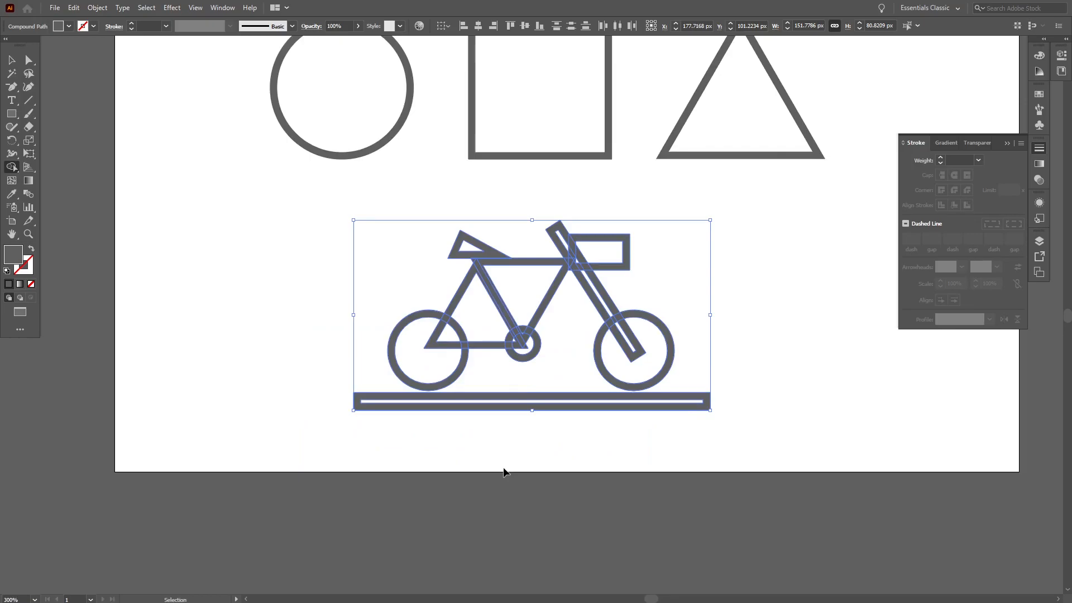
key("ctrl+plus")
key("ctrl+plus")
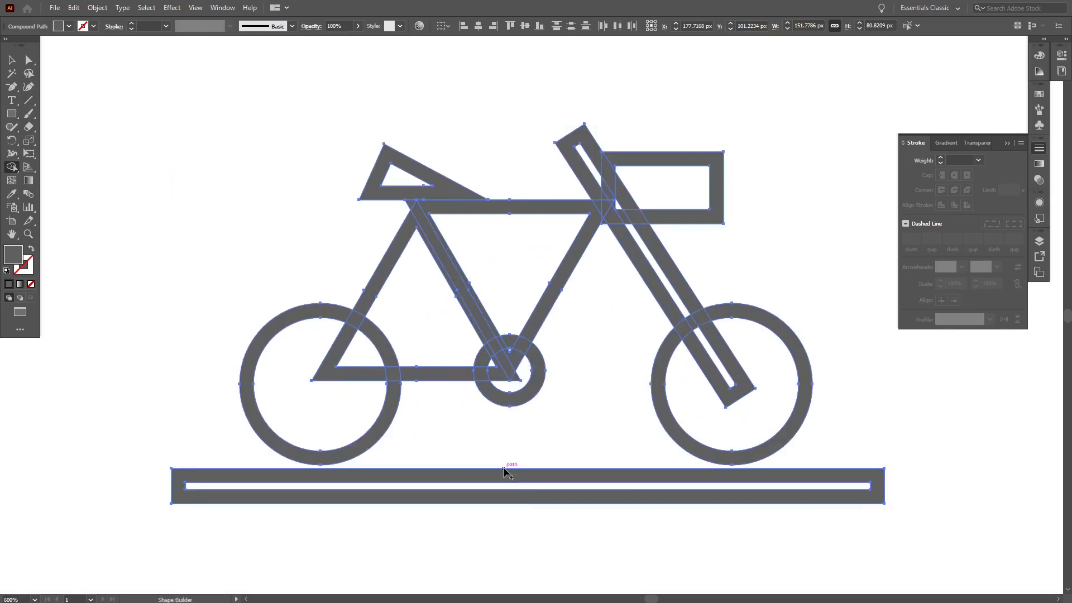
left_click(505, 371)
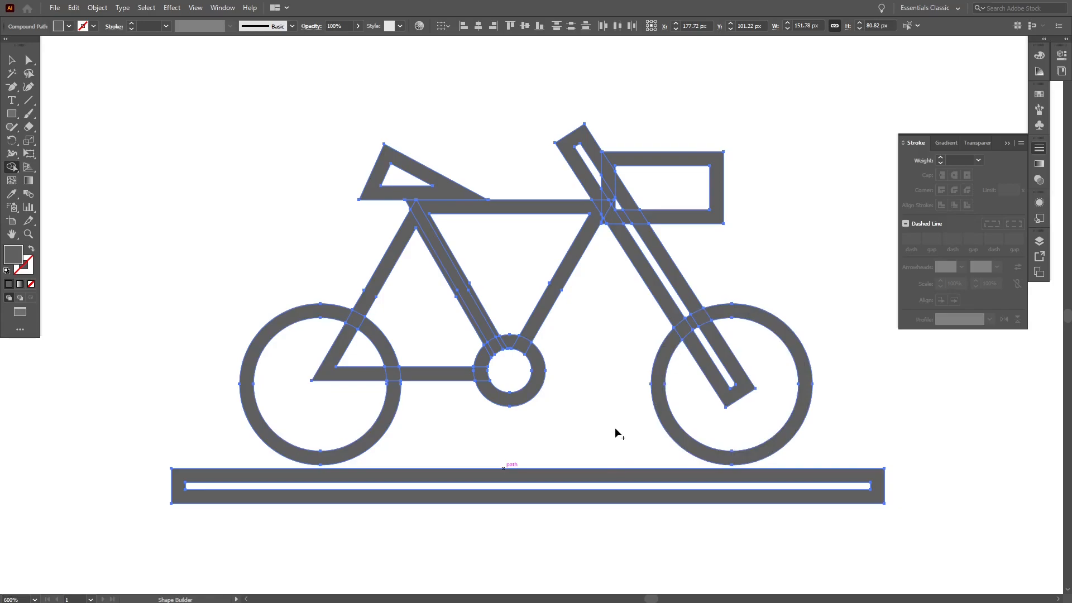
Step: Fill the entire bicycle and ground bar with a dark navy blue colour
key("v")
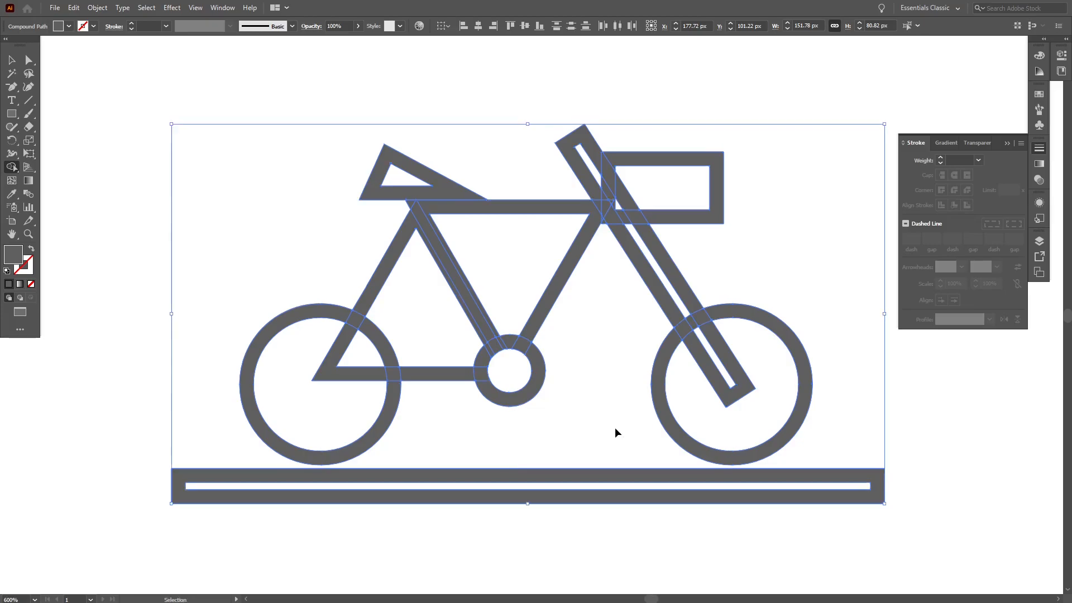
key("ctrl+minus")
key("ctrl+0")
key("shift+m")
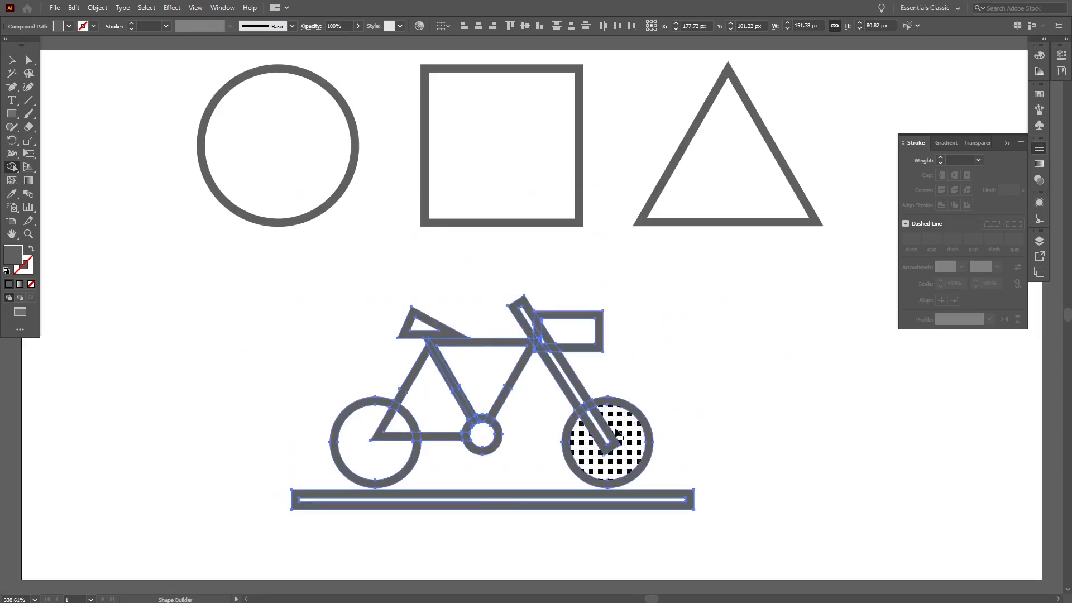
left_click(11, 59)
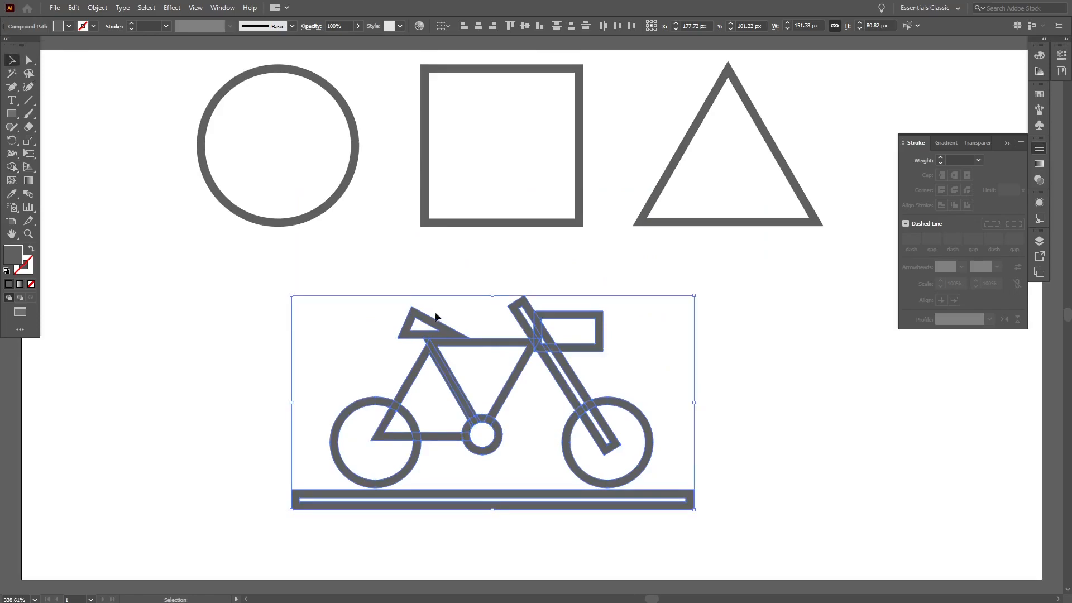
left_click_drag(741, 522, 258, 302)
double_click(14, 255)
left_click(550, 277)
mouse_move(531, 308)
left_mouse_down()
mouse_move(472, 328)
mouse_move(485, 321)
left_mouse_up()
left_click(649, 225)
left_click(787, 433)
mouse_move(785, 433)
left_mouse_down()
mouse_move(790, 367)
mouse_move(794, 444)
left_mouse_up()
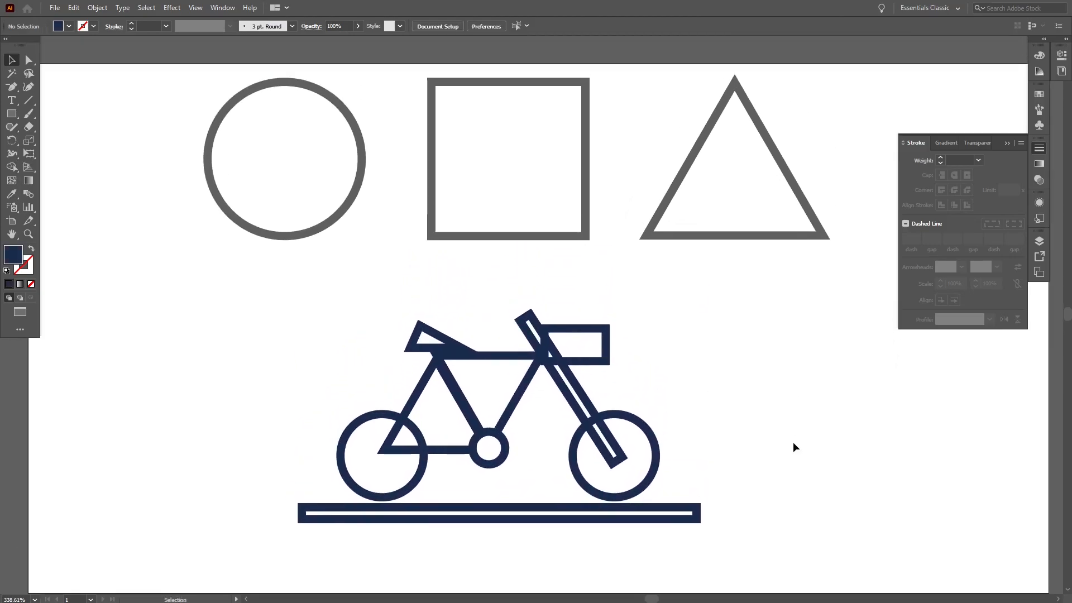